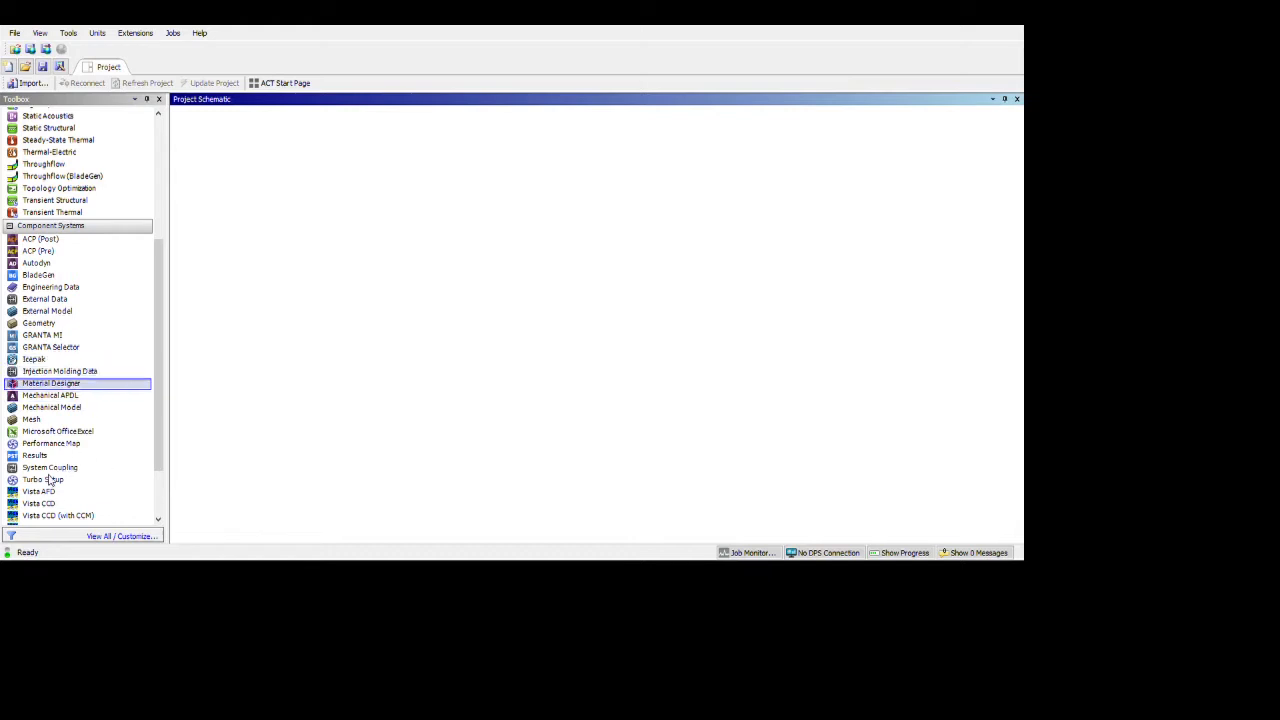
# Add a Material Designer system to the project and start naming it RVE.
pyautogui.doubleClick(58, 475)
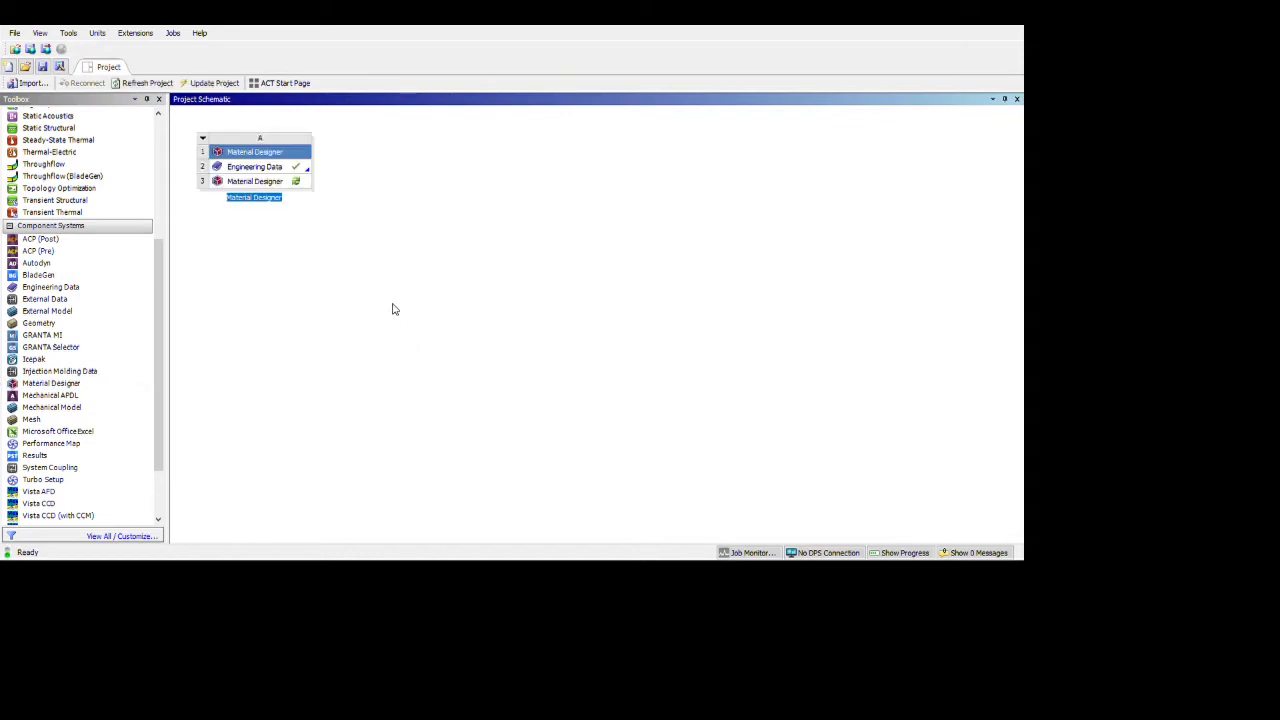
pyautogui.write('RVE')
# Confirm RVE as the system name and open its Engineering Data.
pyautogui.click(414, 281)
pyautogui.press('Down')
pyautogui.press('Return')
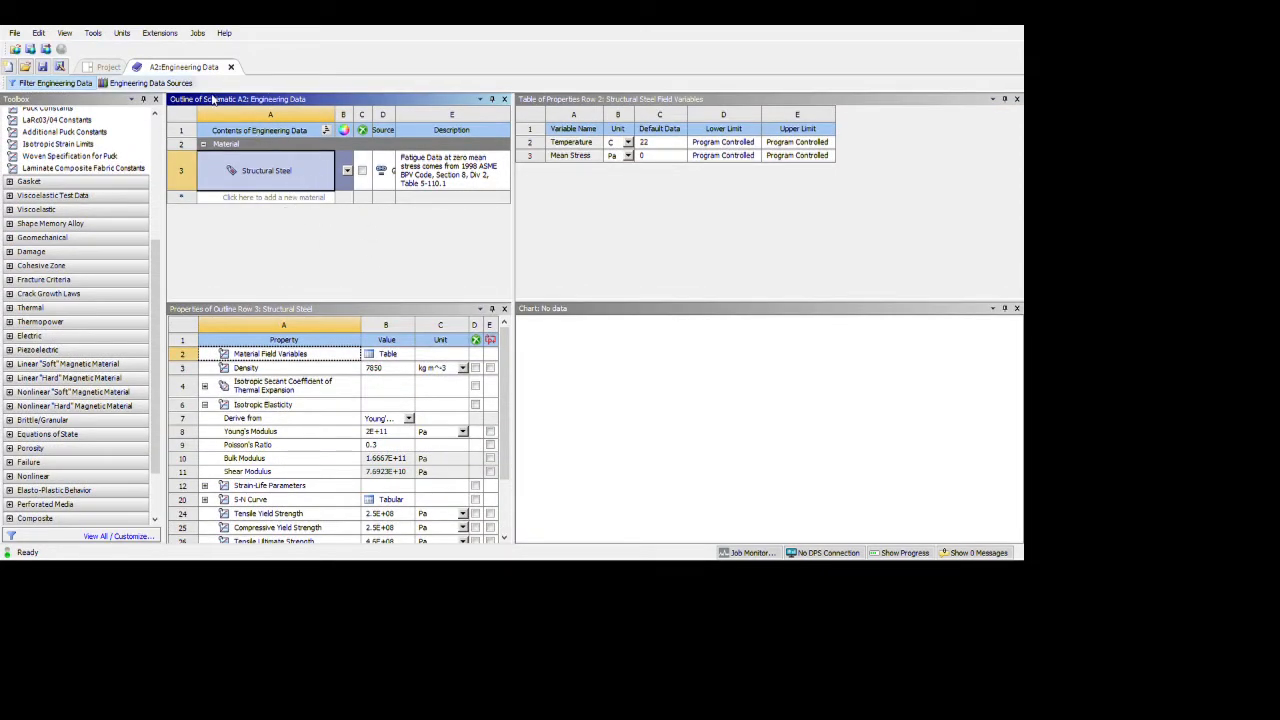
# Add Plastic, PP (homopolymer, low flow) from the Engineering Data Sources library.
pyautogui.click(150, 83)
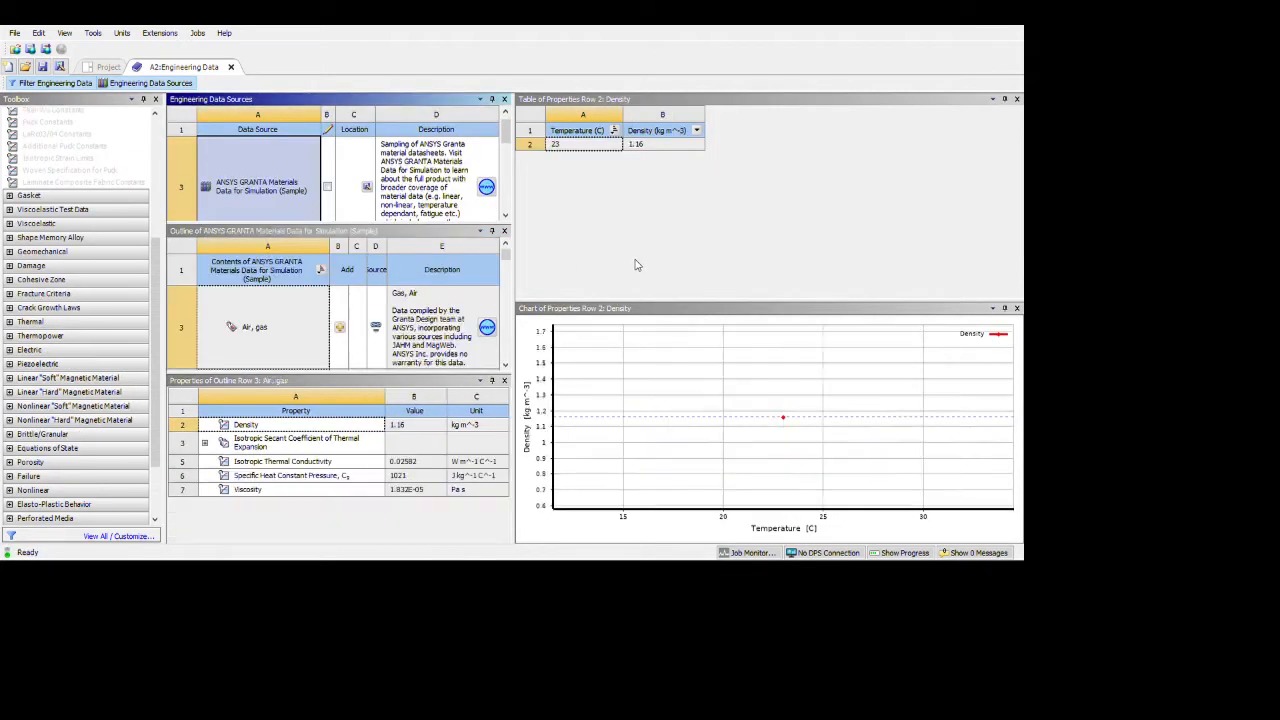
pyautogui.click(506, 215)
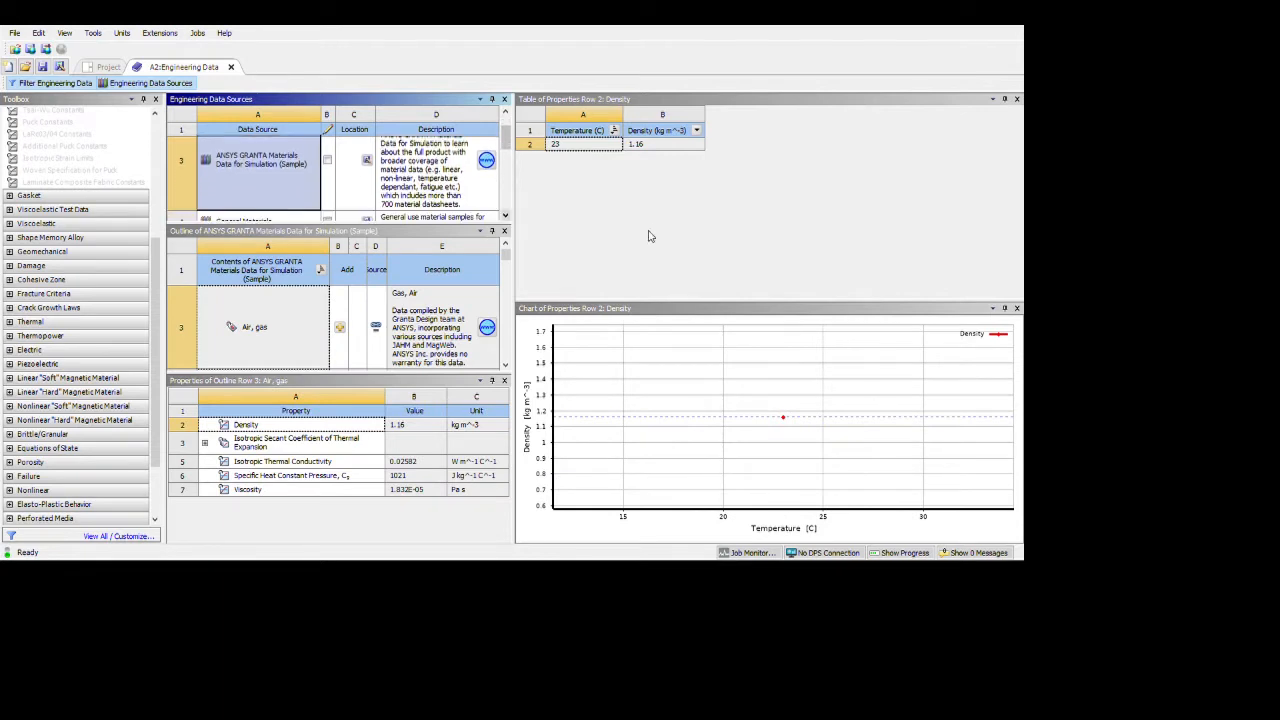
pyautogui.moveTo(506, 139); pyautogui.dragTo(506, 160)
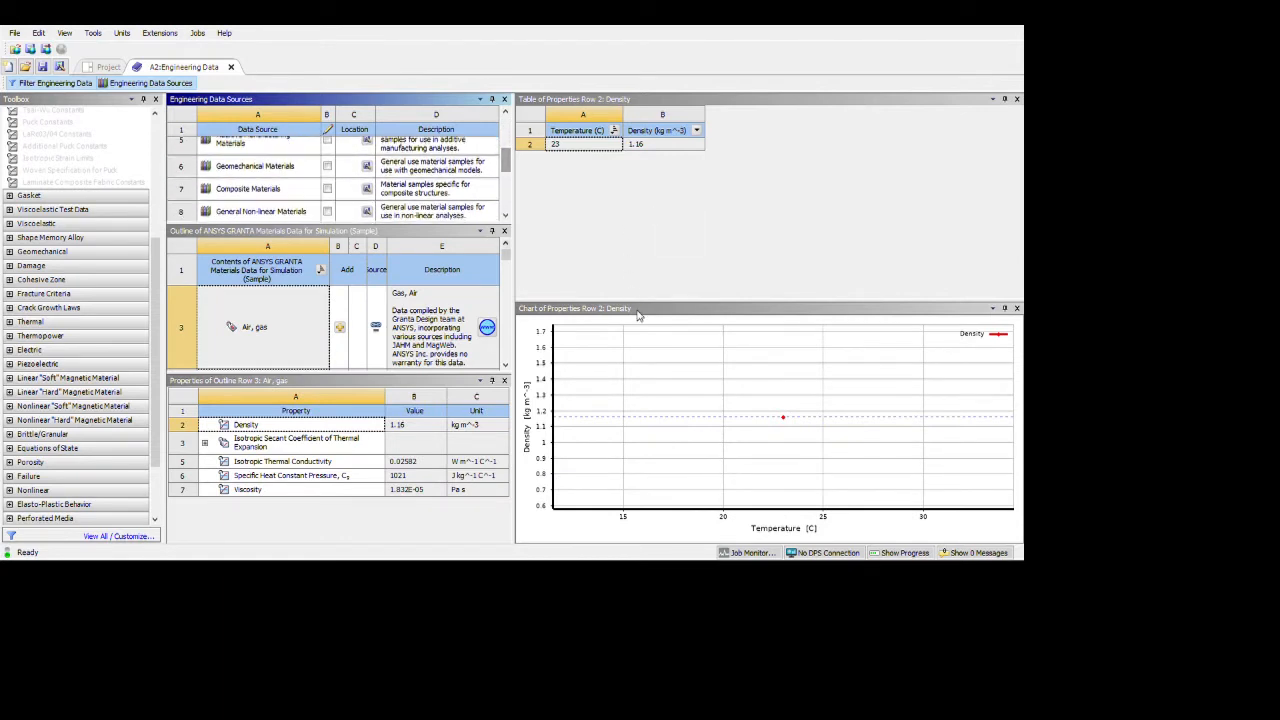
pyautogui.moveTo(506, 254); pyautogui.dragTo(505, 364)
pyautogui.click(344, 327)
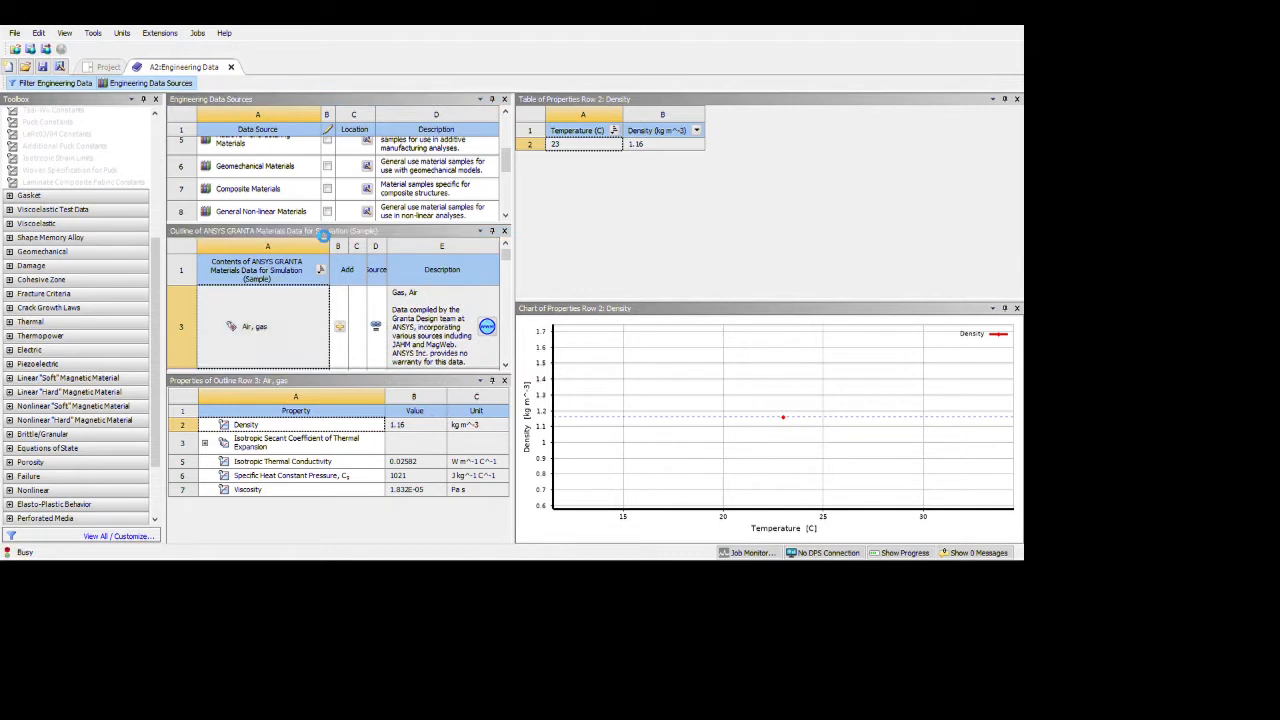
# Browse the Composite Materials library, then return to the project schematic.
pyautogui.click(290, 188)
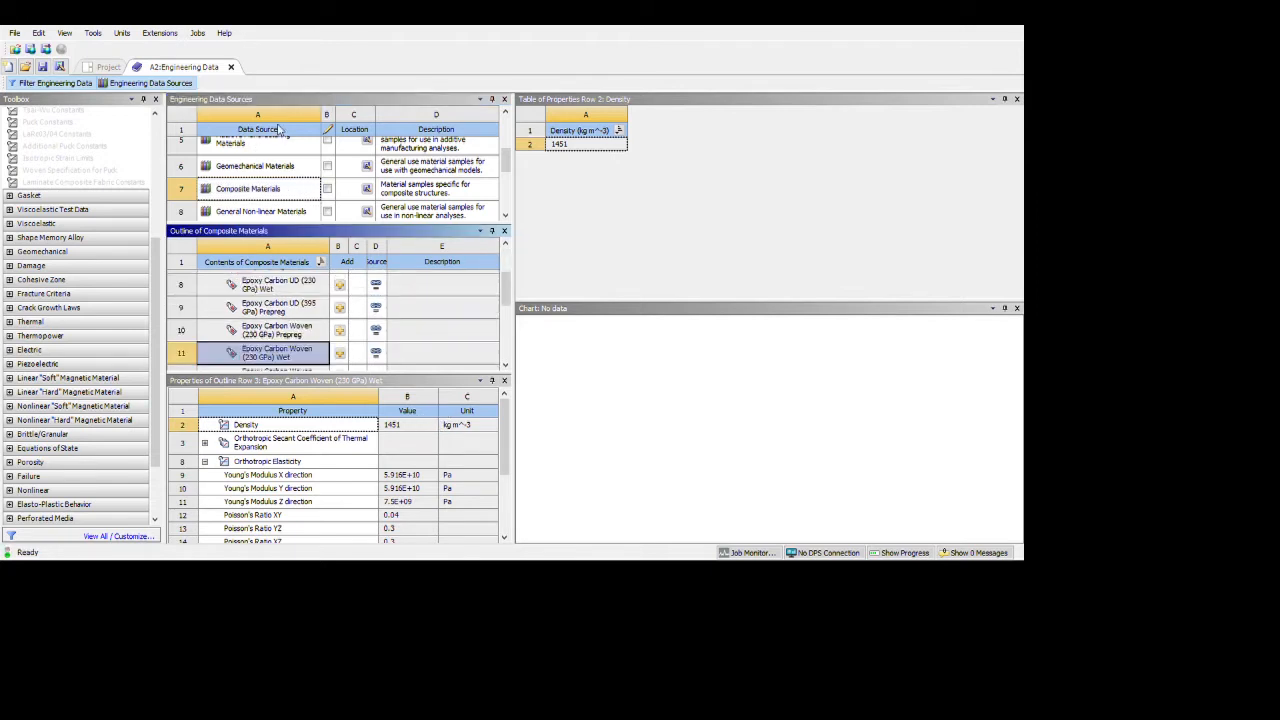
pyautogui.click(190, 85)
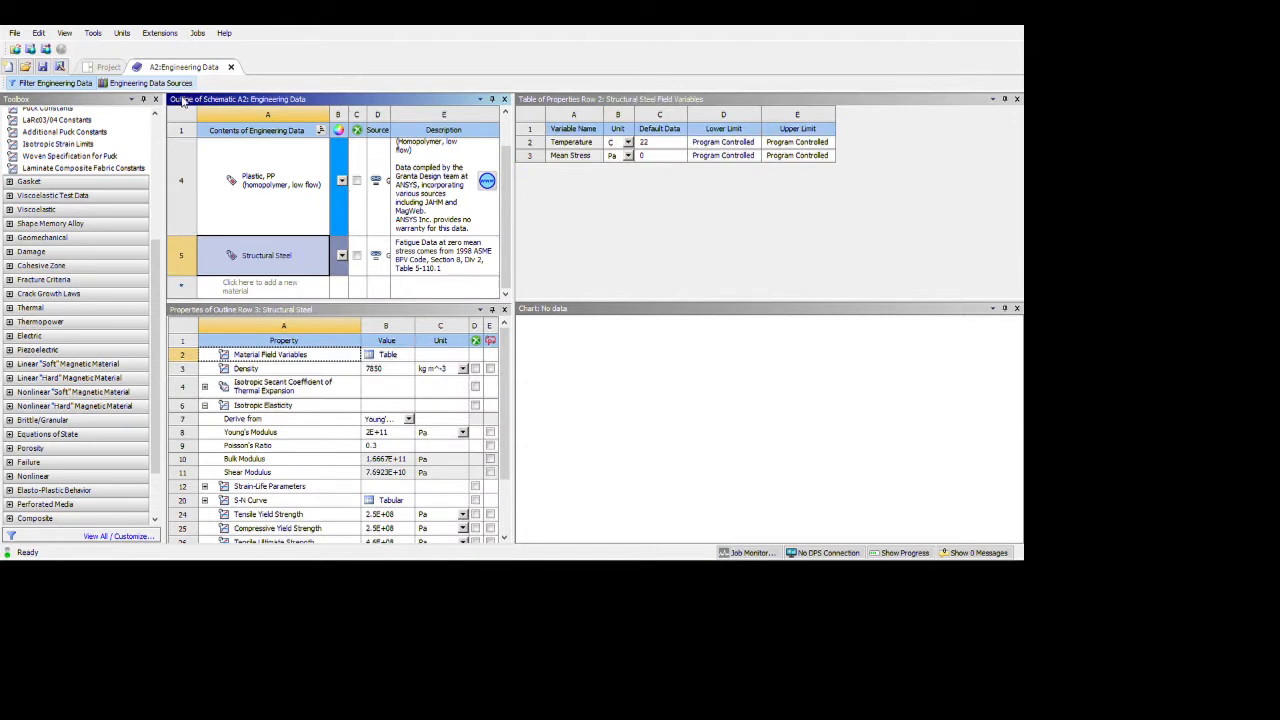
pyautogui.click(117, 69)
pyautogui.press('Down')
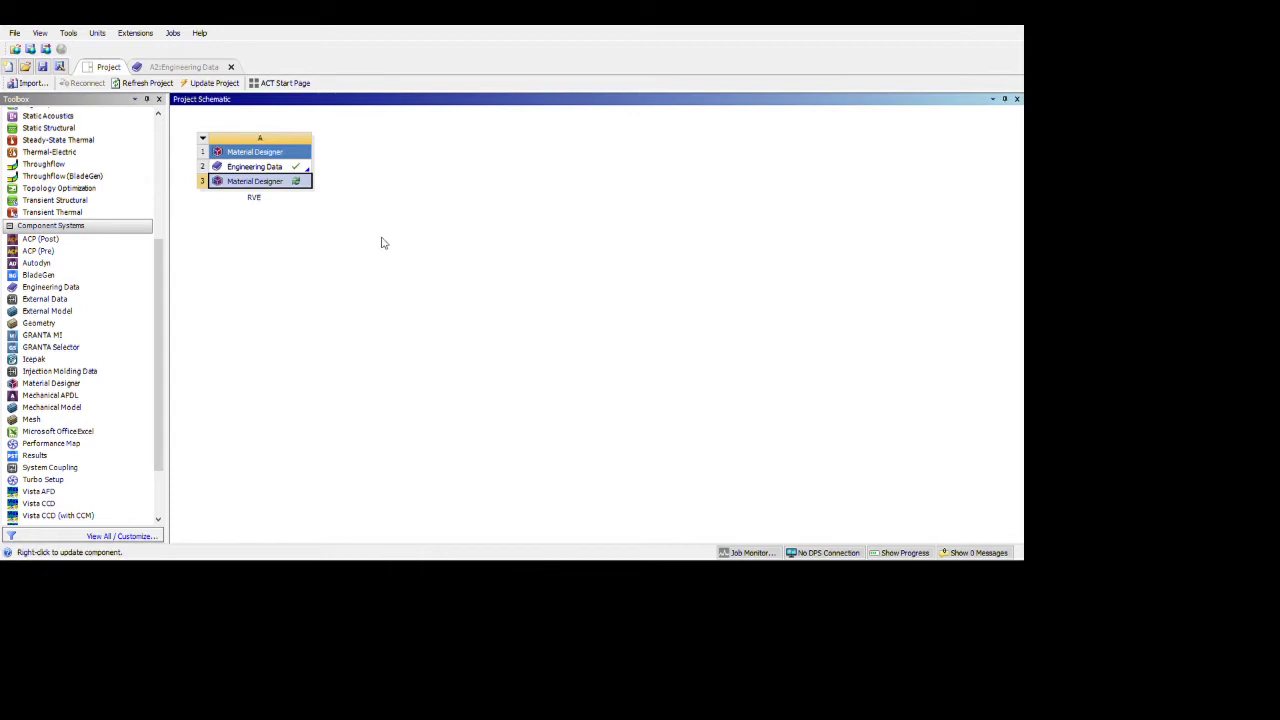
# Launch Material Designer from the RVE system's Material Designer cell.
pyautogui.press('Return')
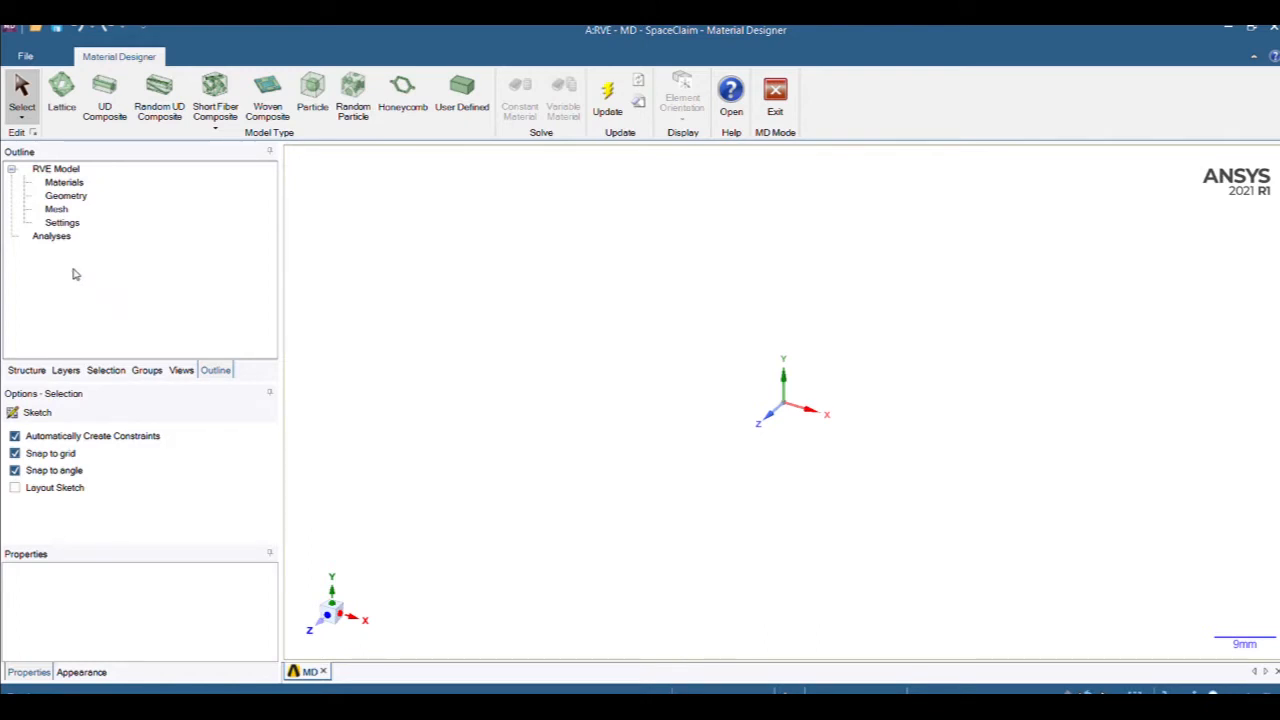
pyautogui.click(65, 182)
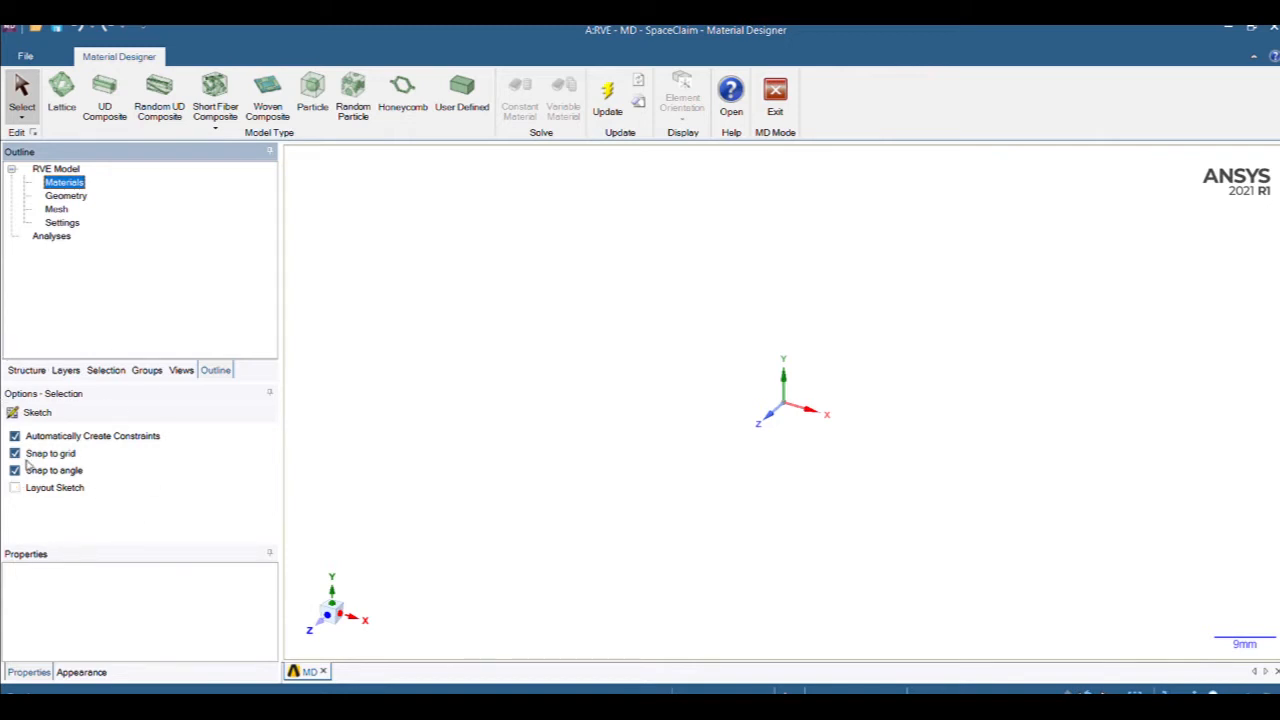
pyautogui.click(130, 443)
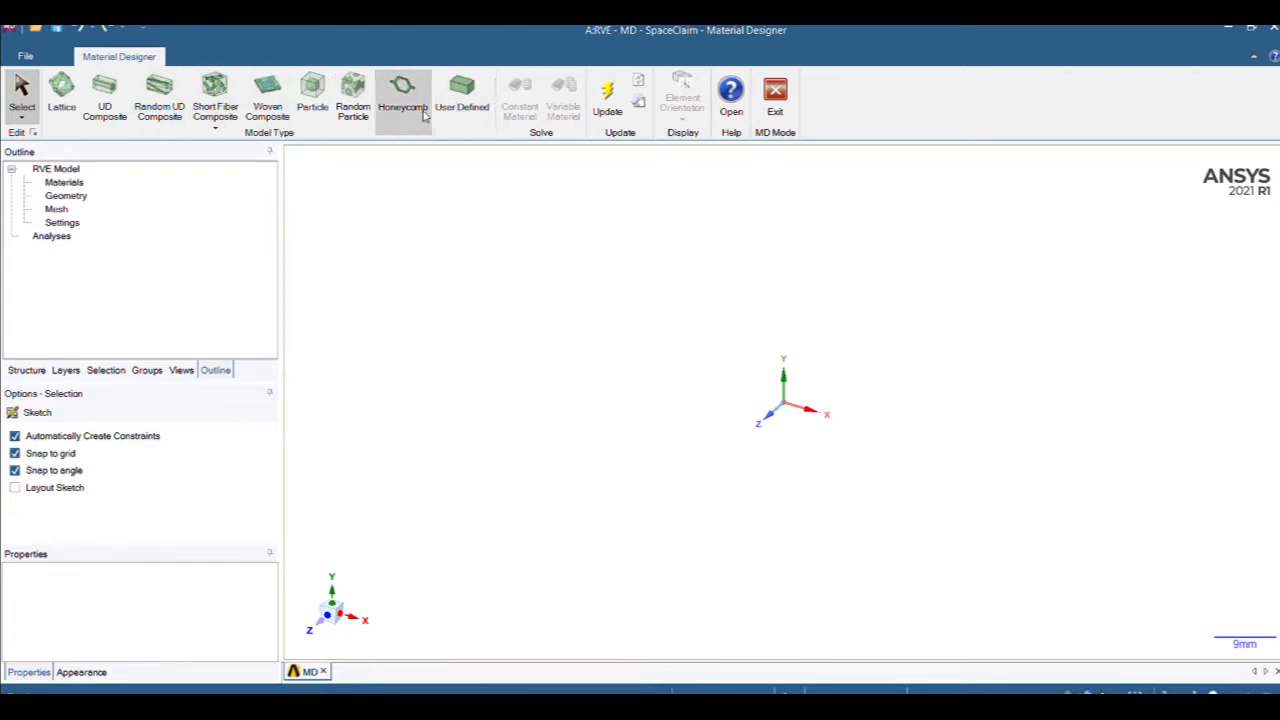
# Make the RVE a woven composite with a Plastic, PP matrix and E-Glass yarn.
pyautogui.click(268, 106)
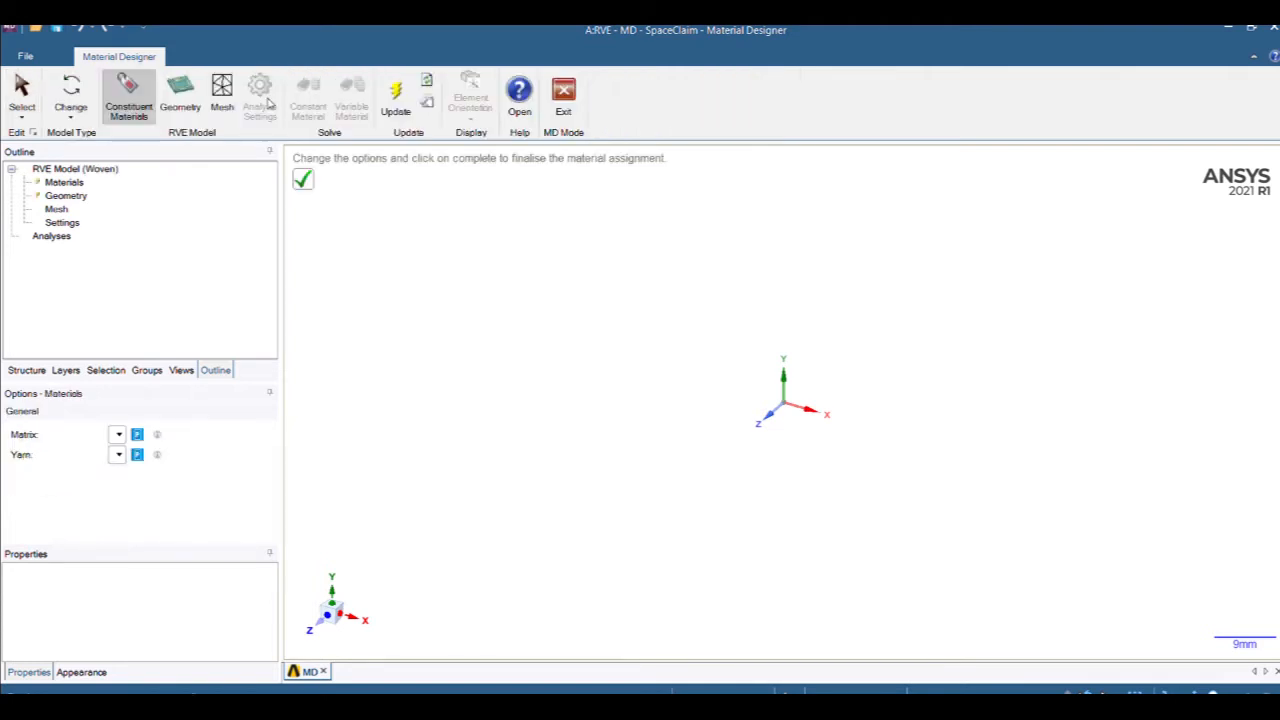
pyautogui.click(117, 434)
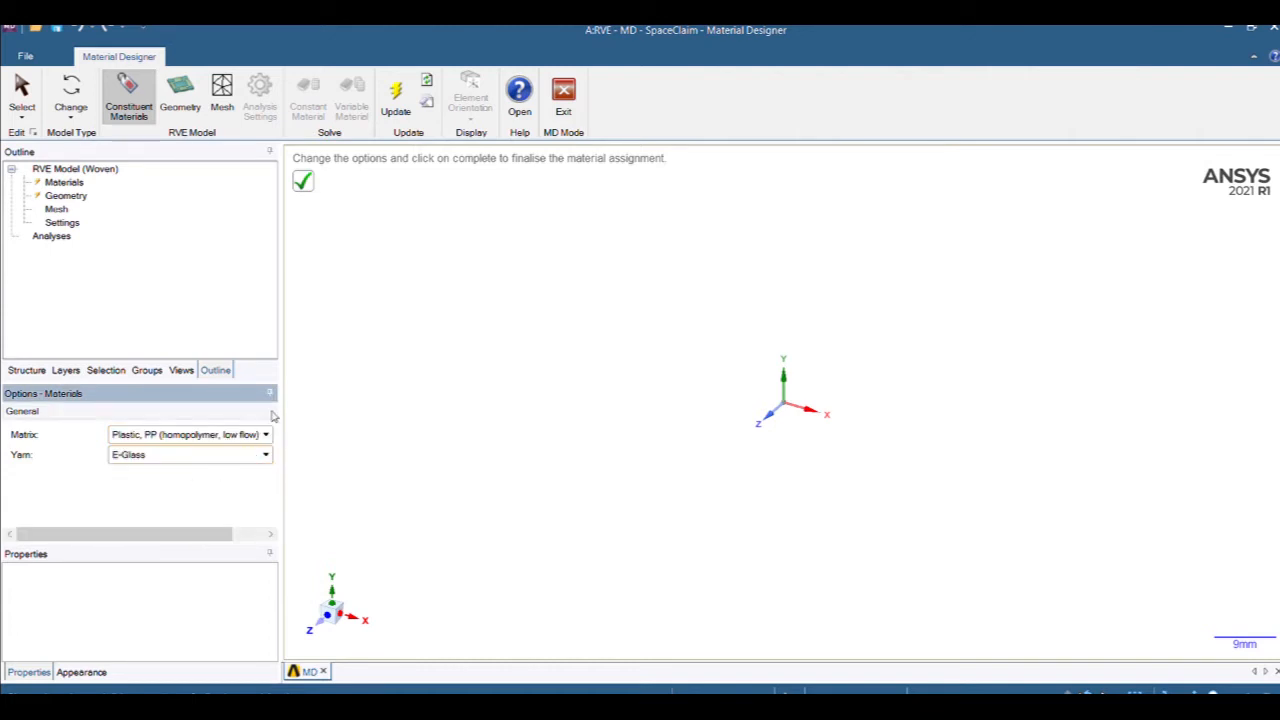
pyautogui.click(299, 183)
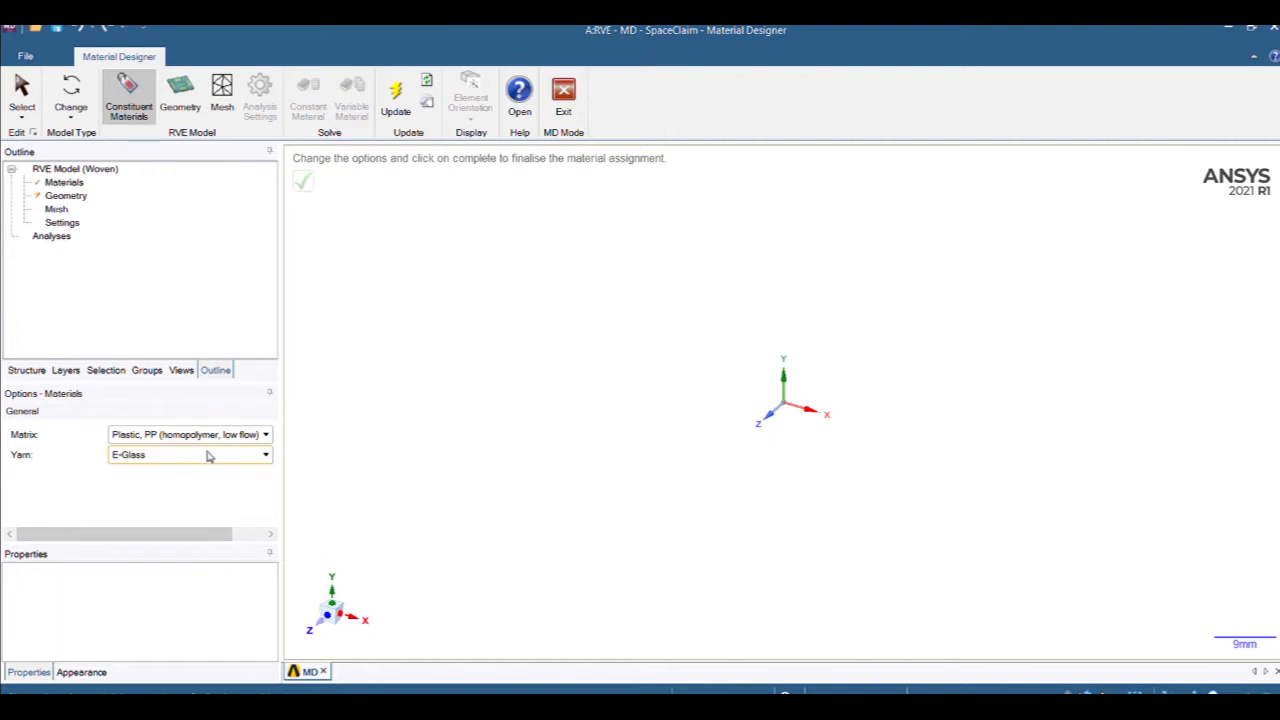
pyautogui.click(62, 196)
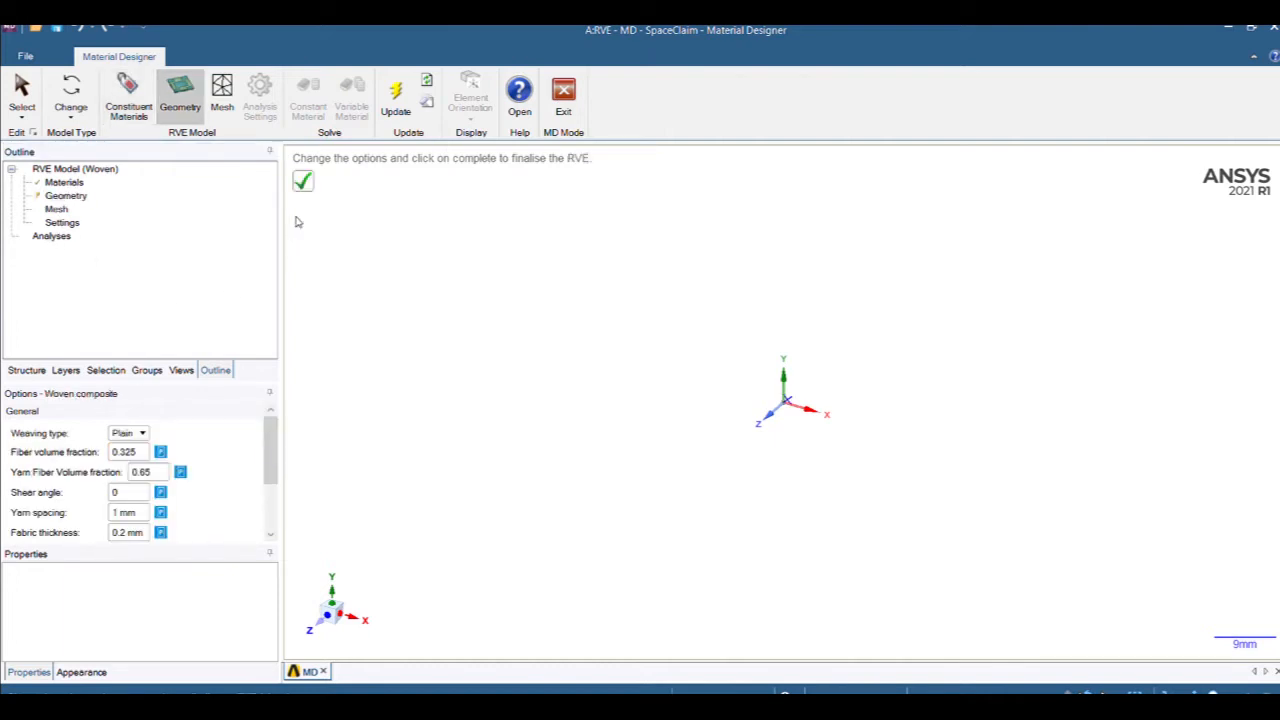
# Generate the default plain weave: 0.325 fiber volume fraction, 1 mm yarn spacing, 0.2 mm thickness.
pyautogui.click(310, 182)
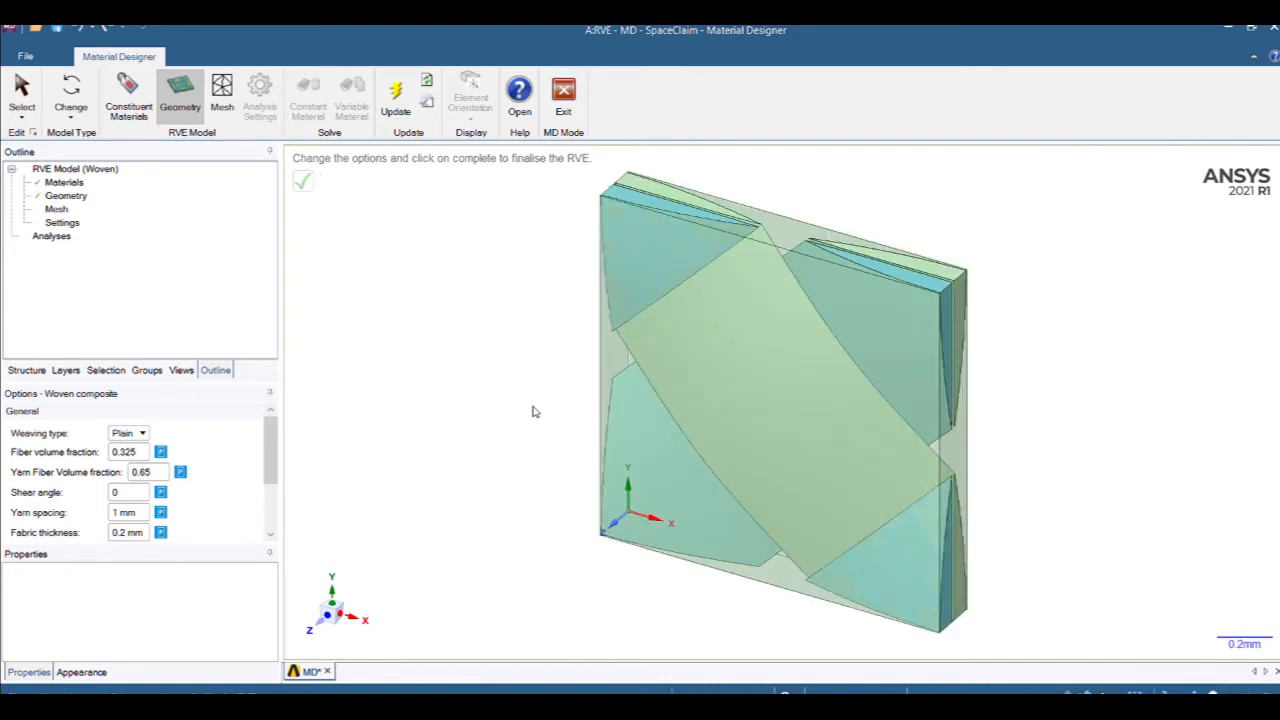
pyautogui.moveTo(514, 397); pyautogui.dragTo(543, 357, button='middle')
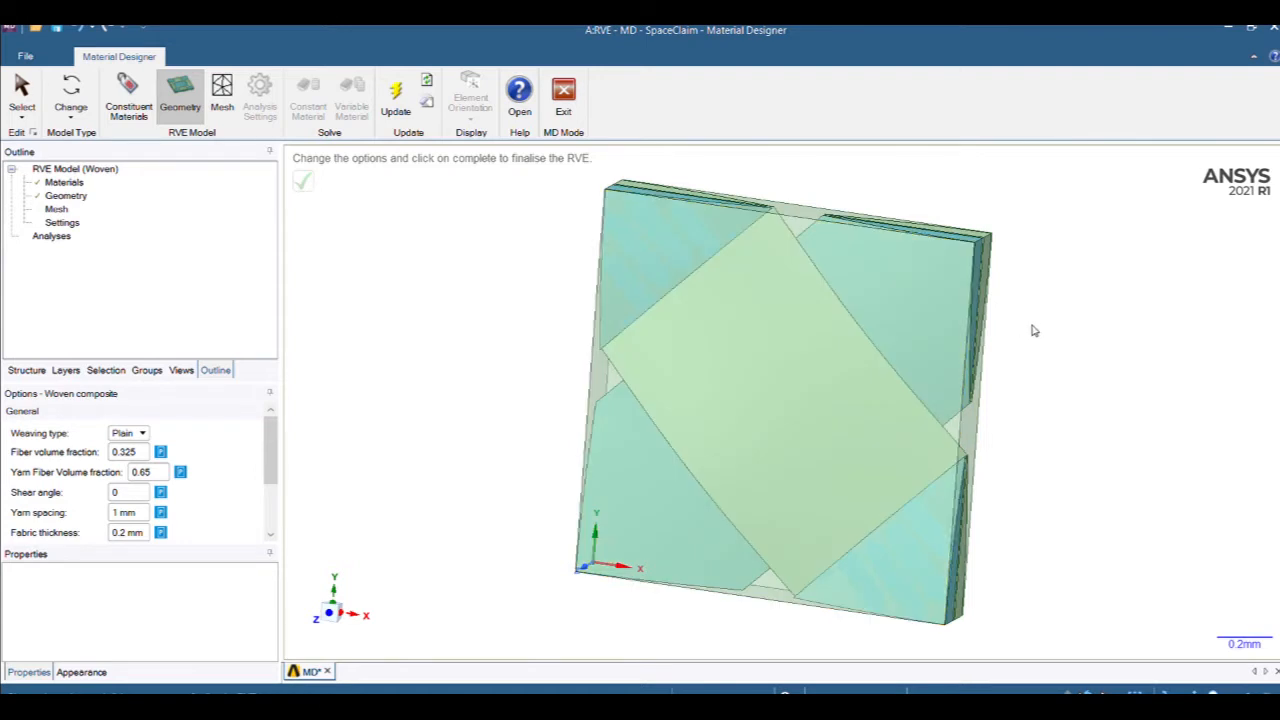
pyautogui.moveTo(763, 372)
pyautogui.mouseDown(button='middle')
pyautogui.moveTo(1020, 257)
pyautogui.moveTo(753, 300)
pyautogui.mouseUp(button='middle')
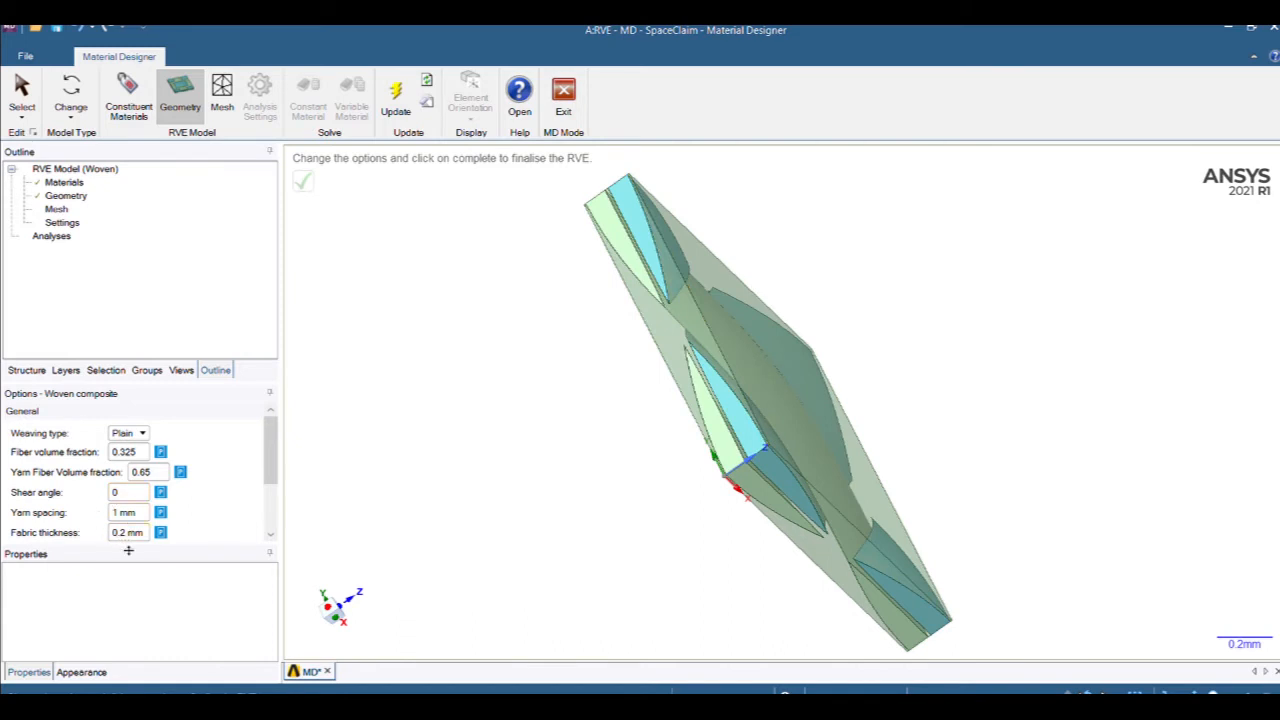
# Inspect the woven part by picking several of its long edges from different angles.
pyautogui.press('s')
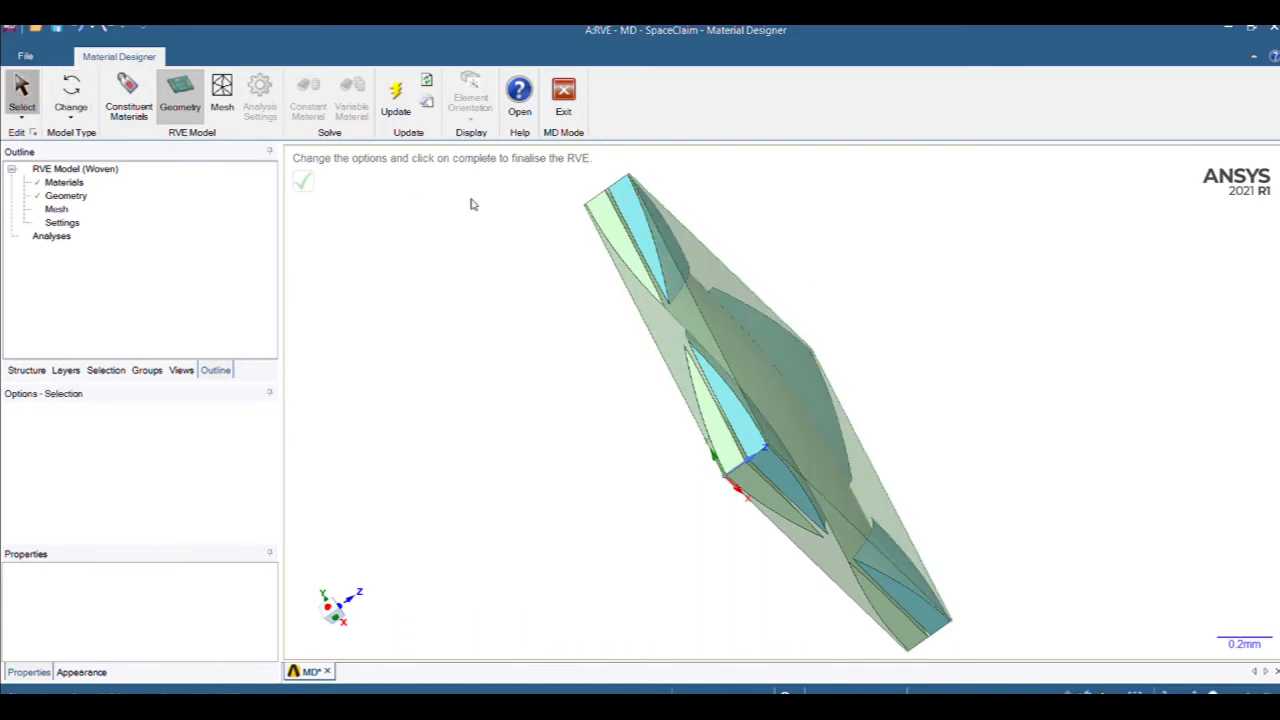
pyautogui.click(688, 309)
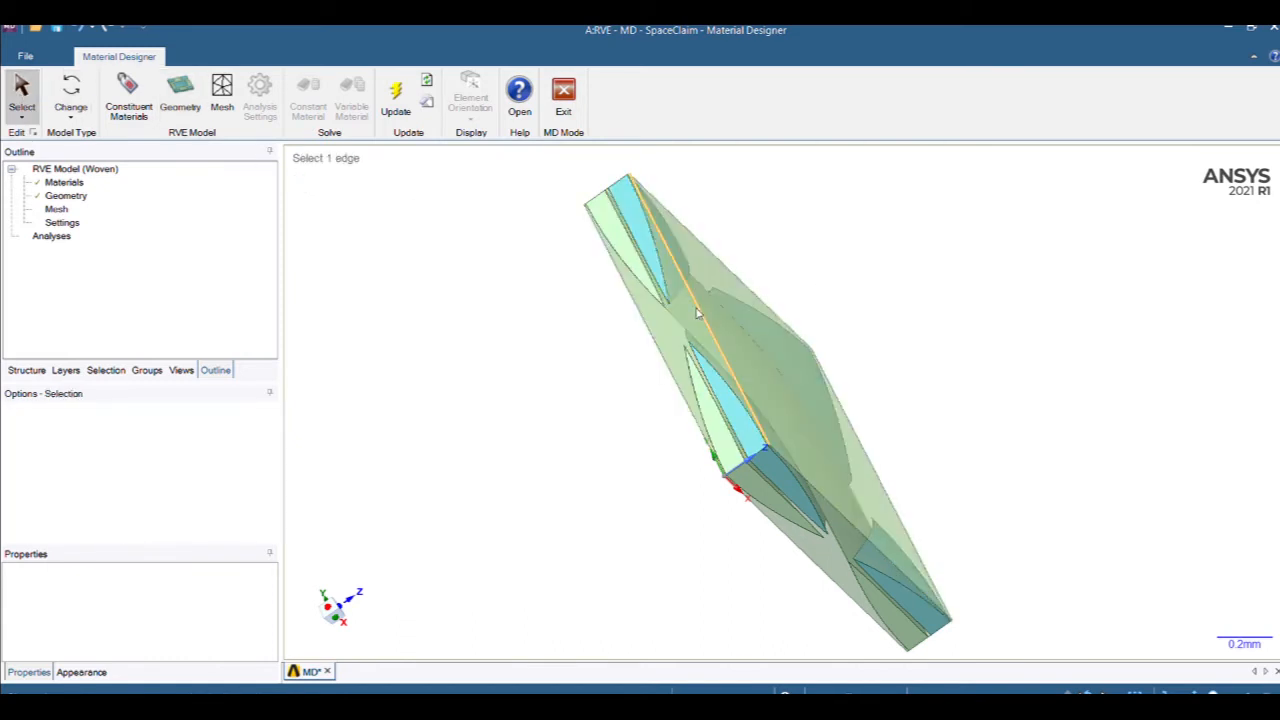
pyautogui.keyDown('ctrl'); pyautogui.click(658, 357); pyautogui.keyUp('ctrl')
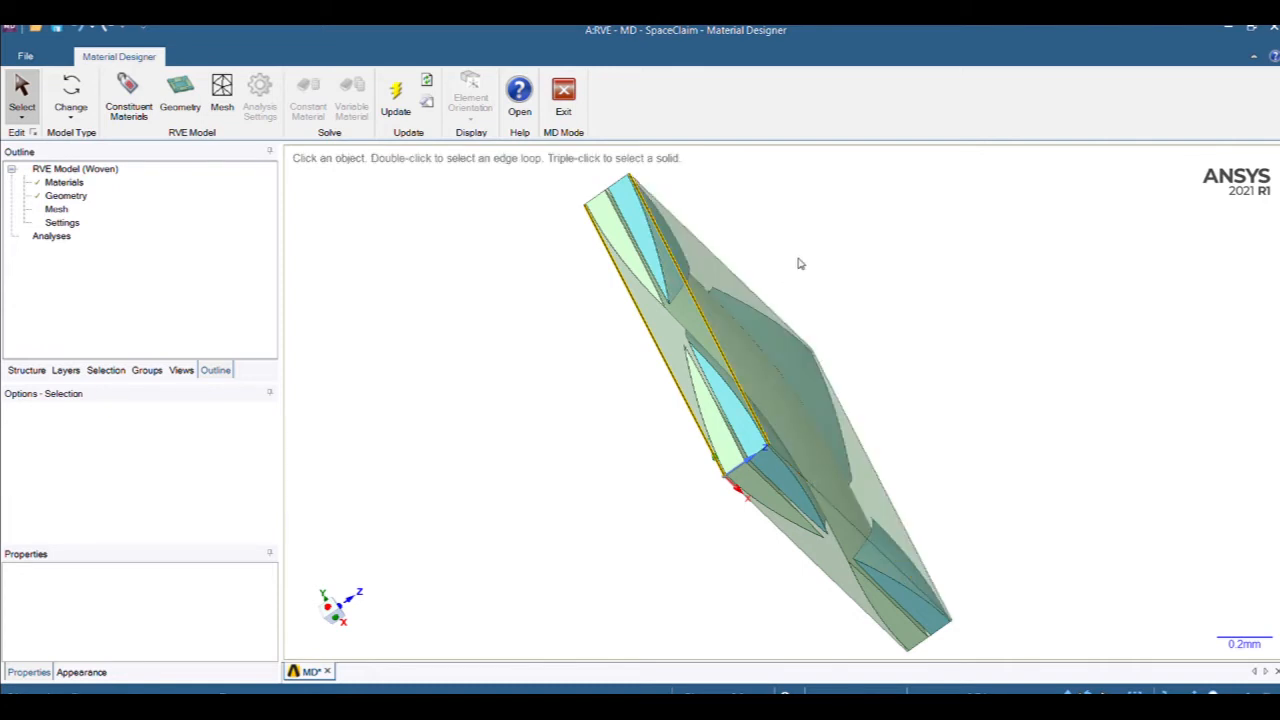
pyautogui.moveTo(797, 266); pyautogui.dragTo(820, 337, button='middle')
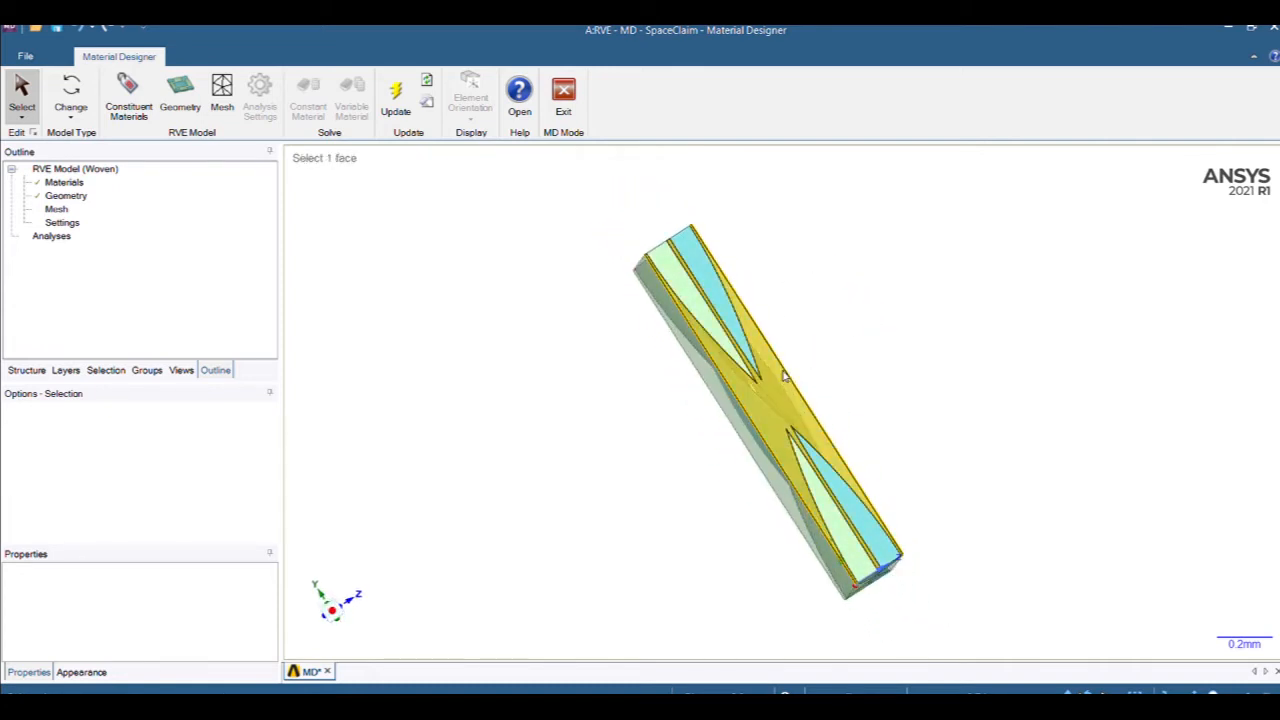
pyautogui.click(789, 376)
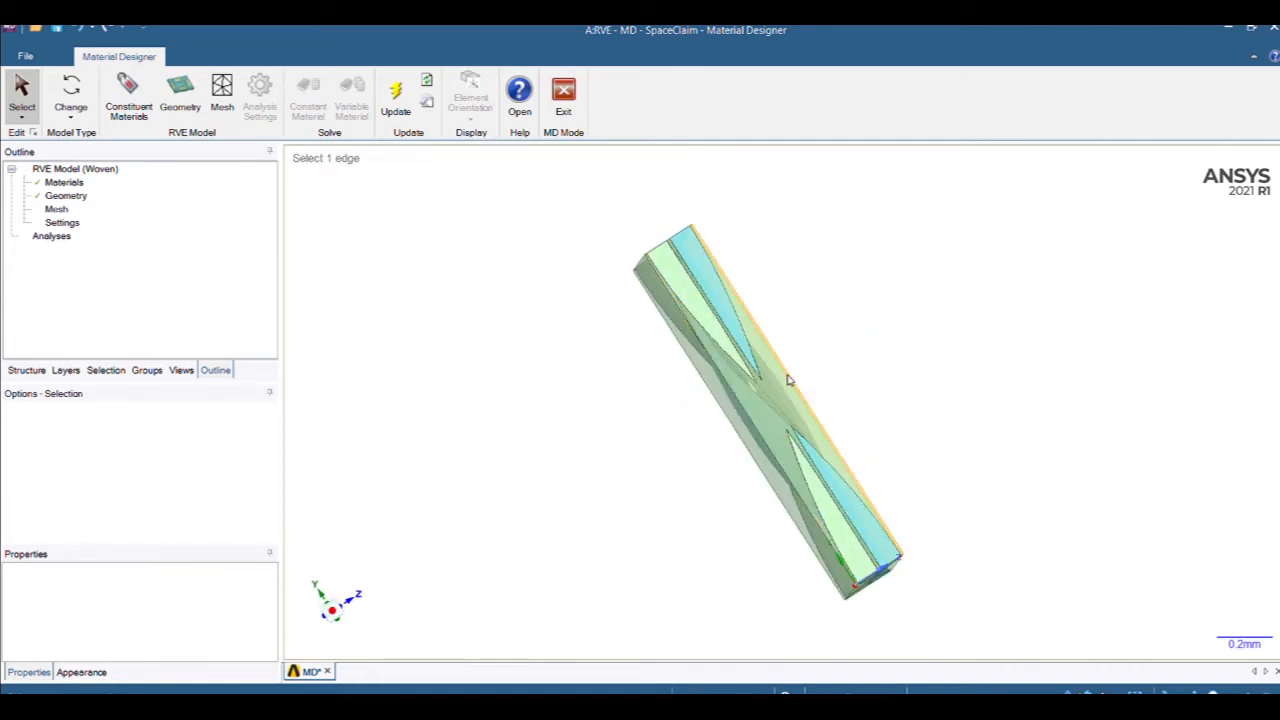
pyautogui.moveTo(789, 380); pyautogui.dragTo(792, 423, button='middle')
pyautogui.scroll(3, 792, 423)
pyautogui.scroll(-2, 792, 423)
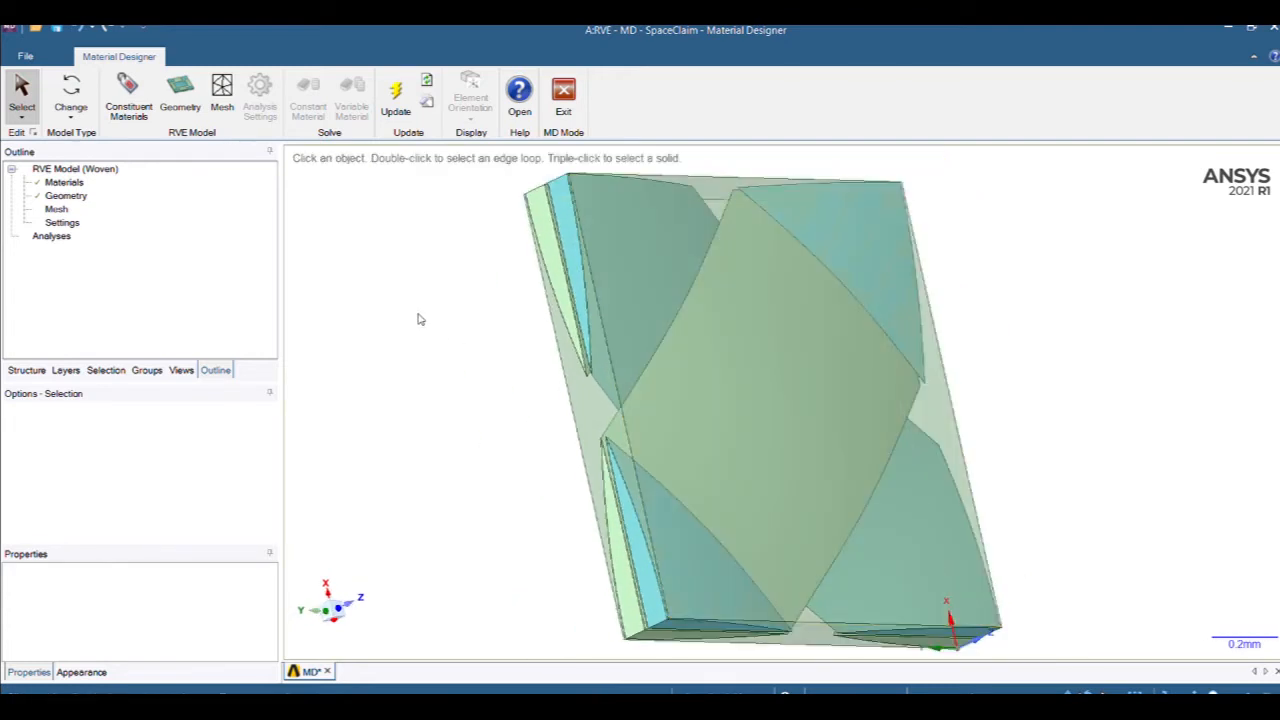
pyautogui.click(65, 196)
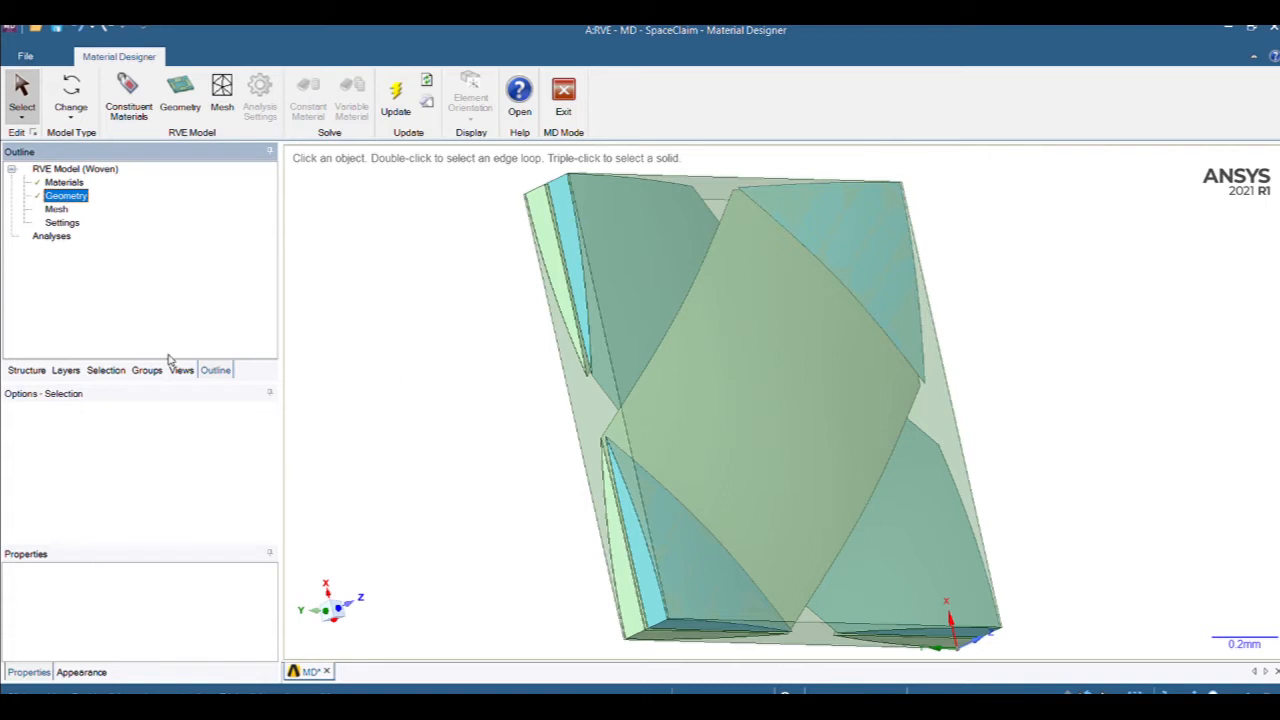
# Set fiber volume fraction to 0.5 and yarn fiber volume fraction to 0.9.
pyautogui.doubleClick(60, 198)
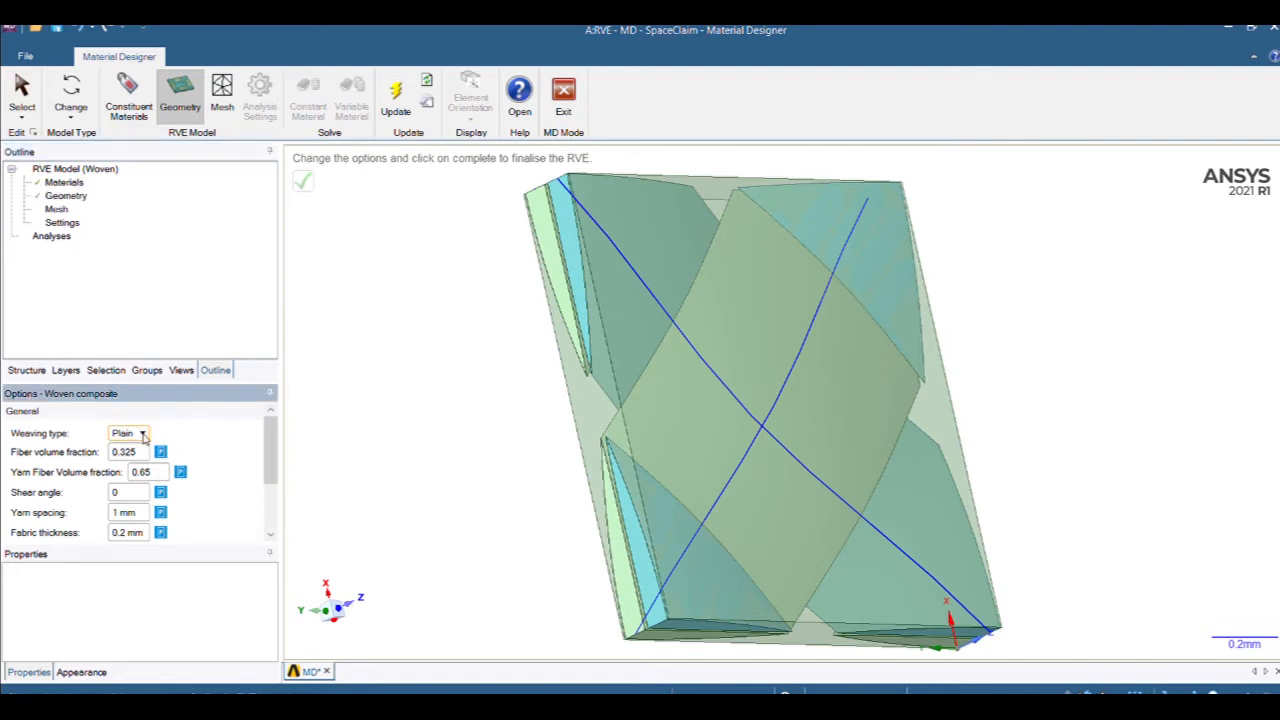
pyautogui.click(138, 455)
pyautogui.write('0')
pyautogui.click(160, 453)
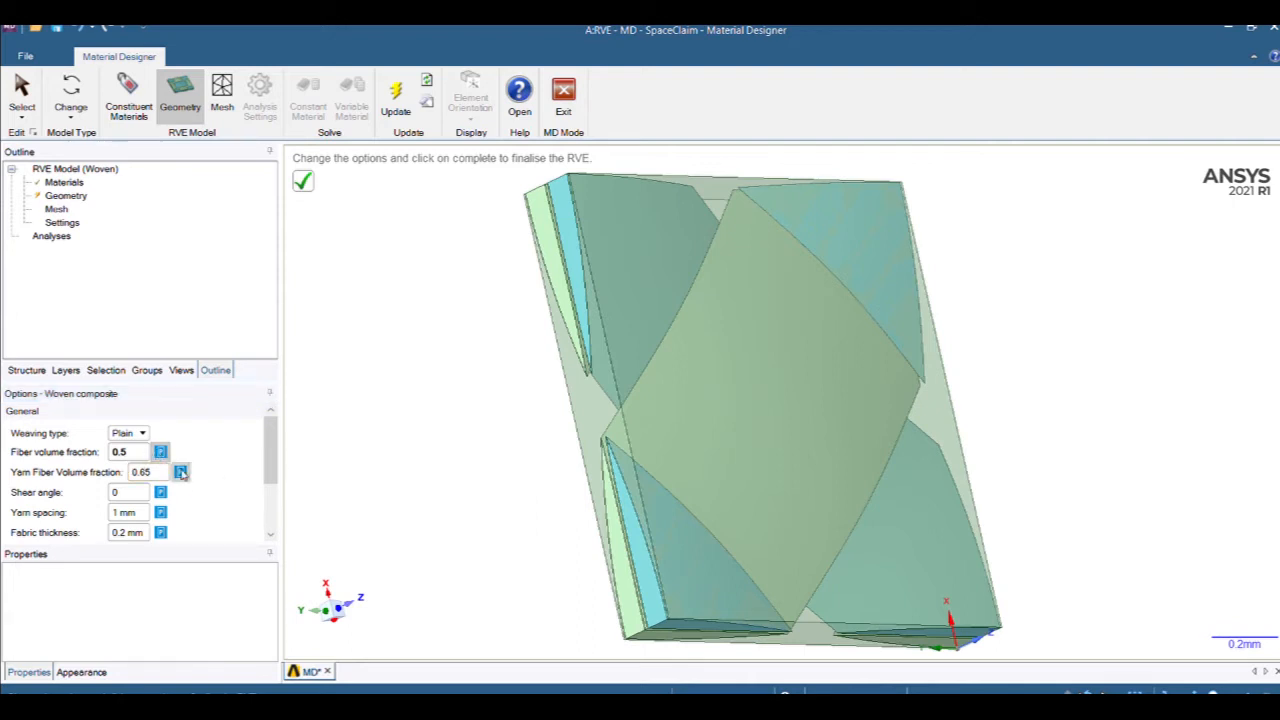
pyautogui.moveTo(152, 474); pyautogui.dragTo(118, 472)
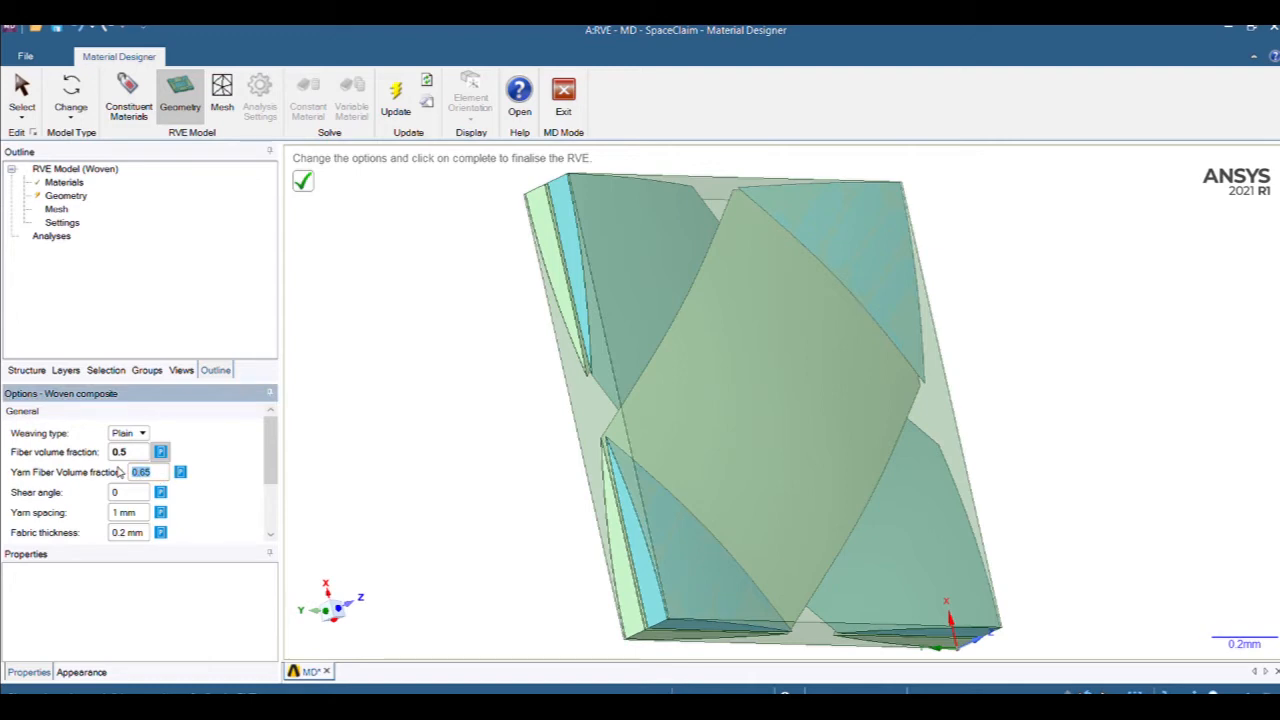
pyautogui.write('0.')
pyautogui.write('9')
pyautogui.click(406, 470)
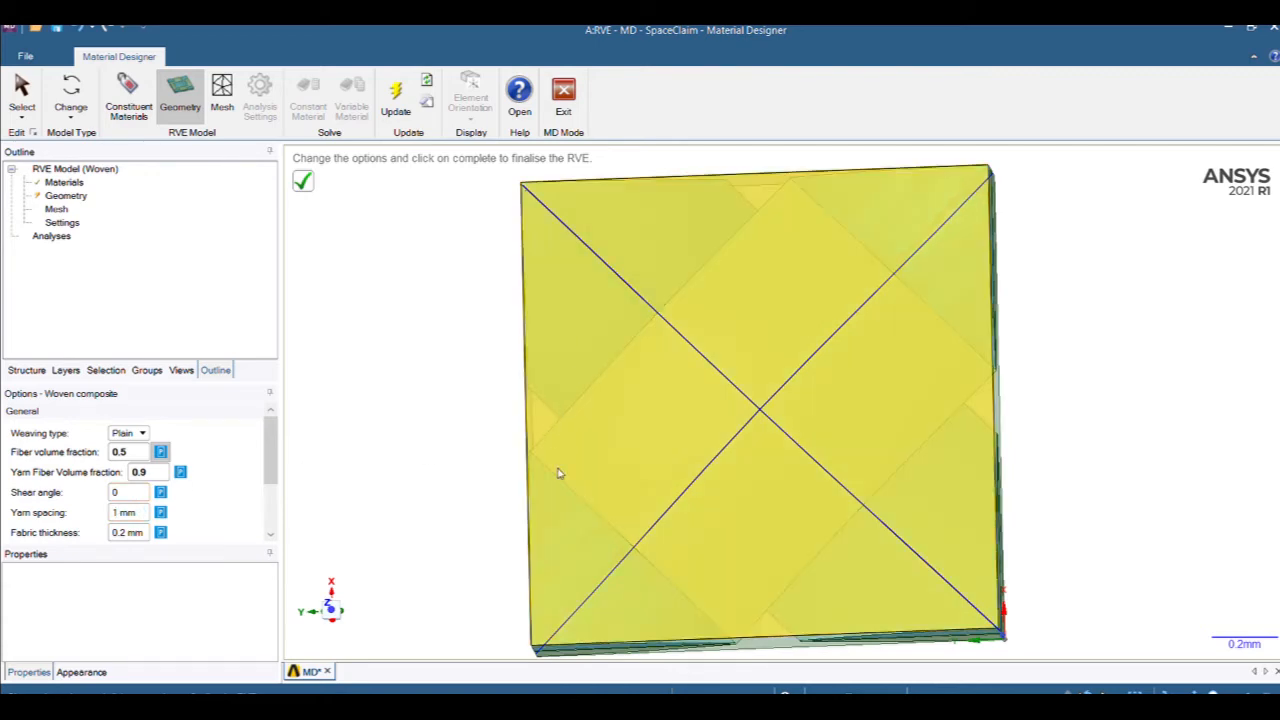
# Set yarn spacing to 0.5 and begin entering the fabric thickness.
pyautogui.moveTo(558, 470); pyautogui.dragTo(650, 394, button='middle')
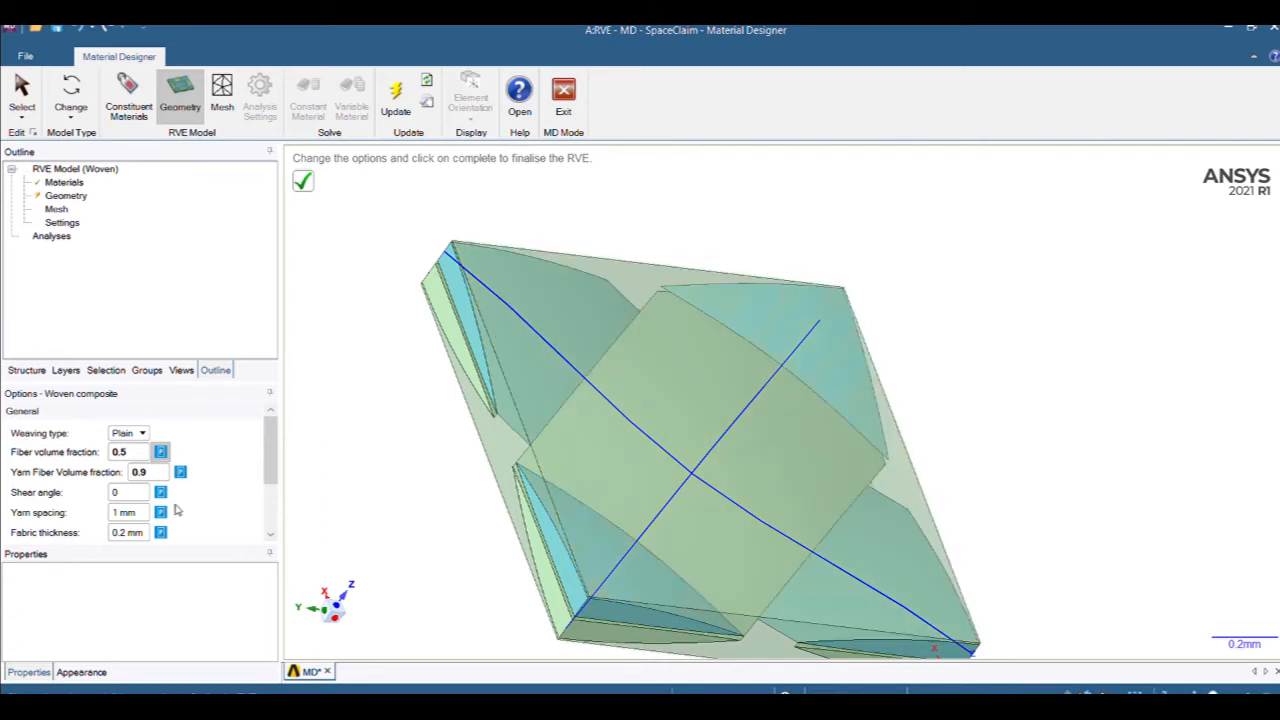
pyautogui.moveTo(139, 514); pyautogui.dragTo(106, 511)
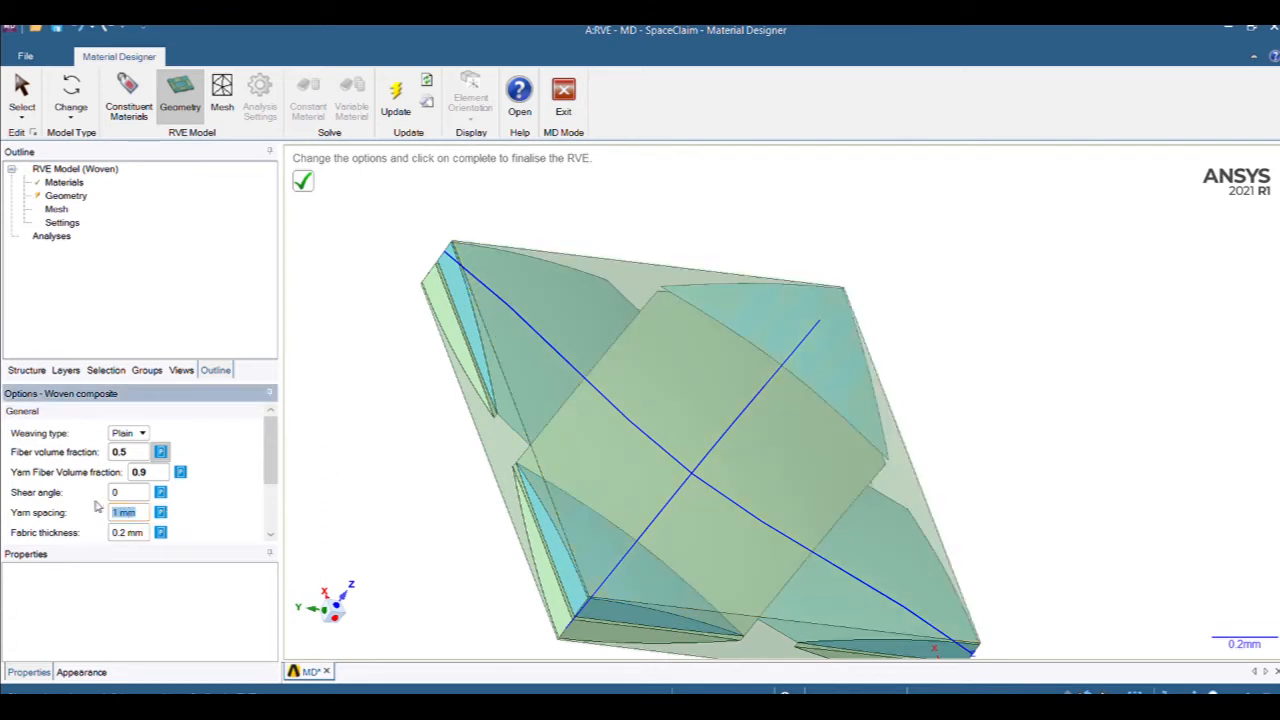
pyautogui.write('0.5')
pyautogui.moveTo(139, 536); pyautogui.dragTo(90, 531)
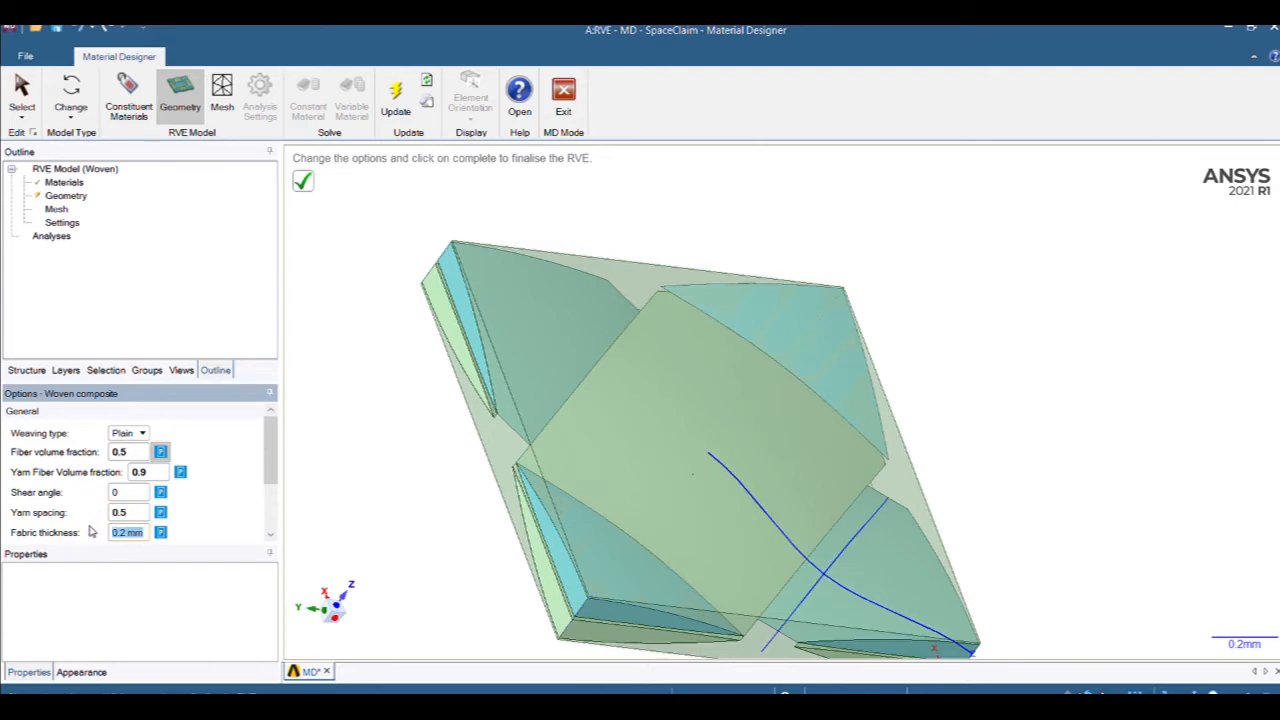
pyautogui.write('0.37')
# Apply fabric thickness 0.37, align the yarns with the x direction, and complete the woven geometry.
pyautogui.click(334, 508)
pyautogui.scroll(-3, 271, 480)
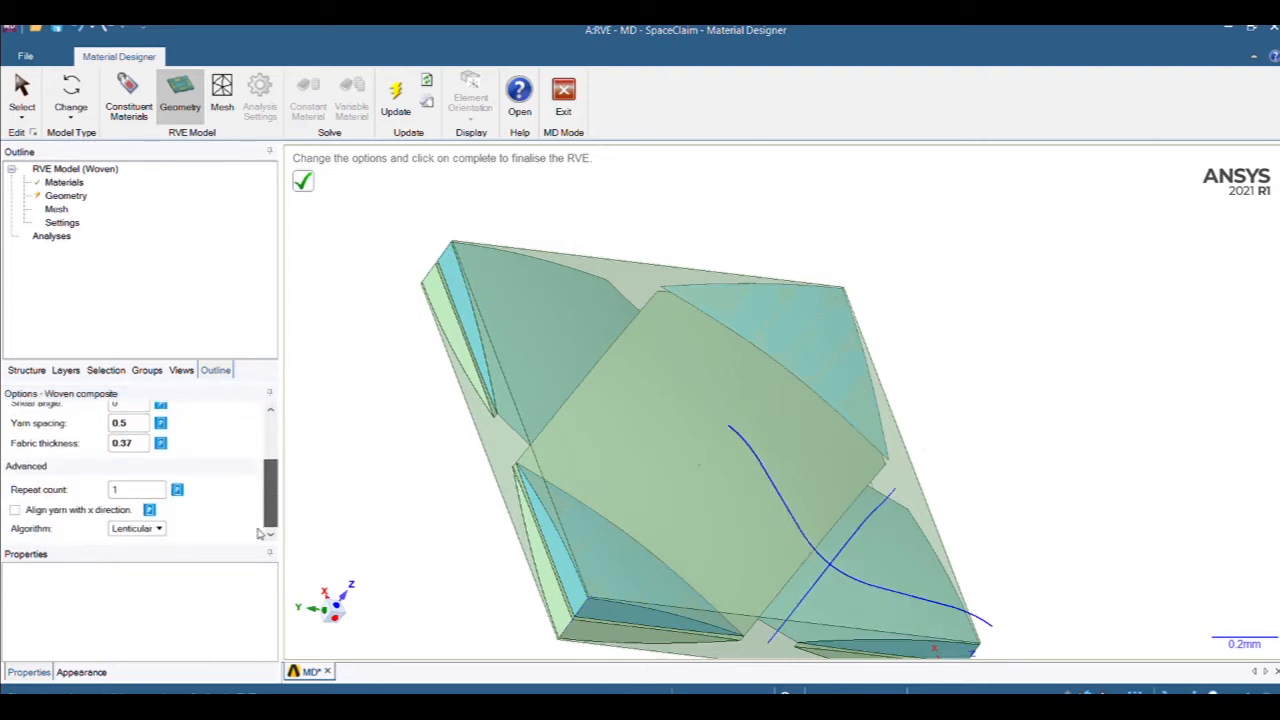
pyautogui.click(15, 510)
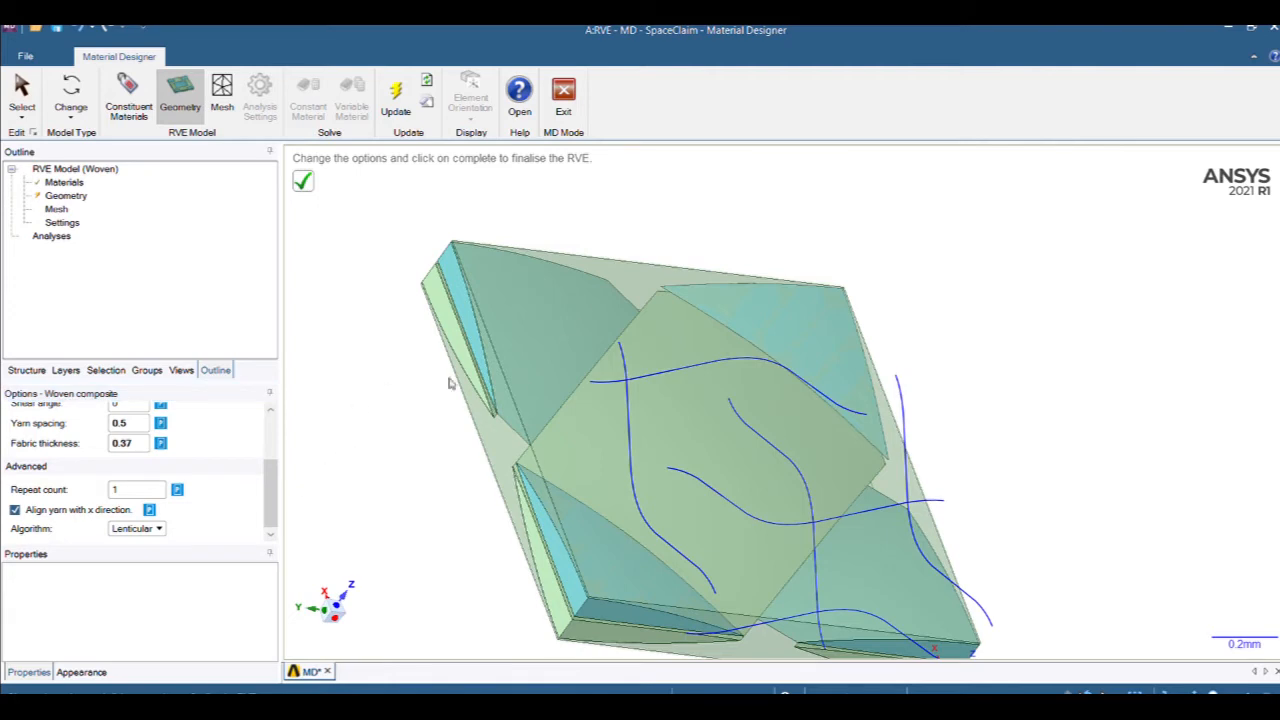
pyautogui.moveTo(564, 404); pyautogui.dragTo(346, 594, button='middle')
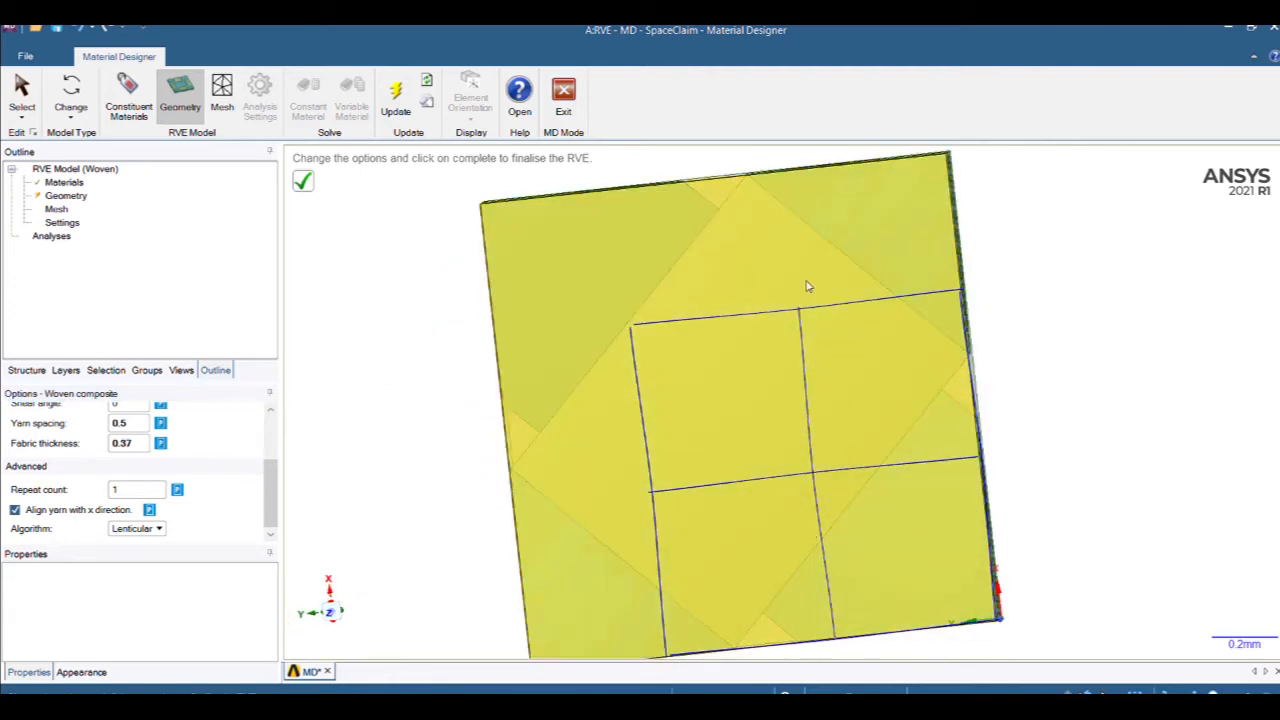
pyautogui.click(16, 510)
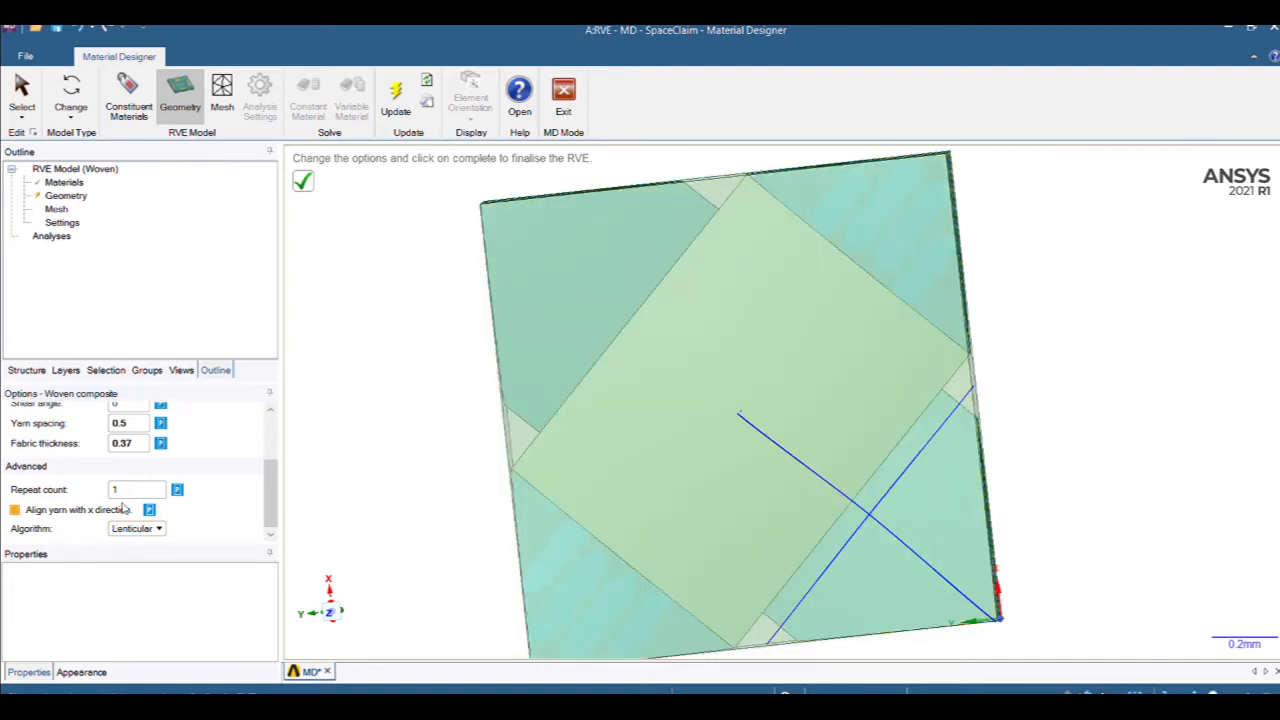
pyautogui.click(14, 511)
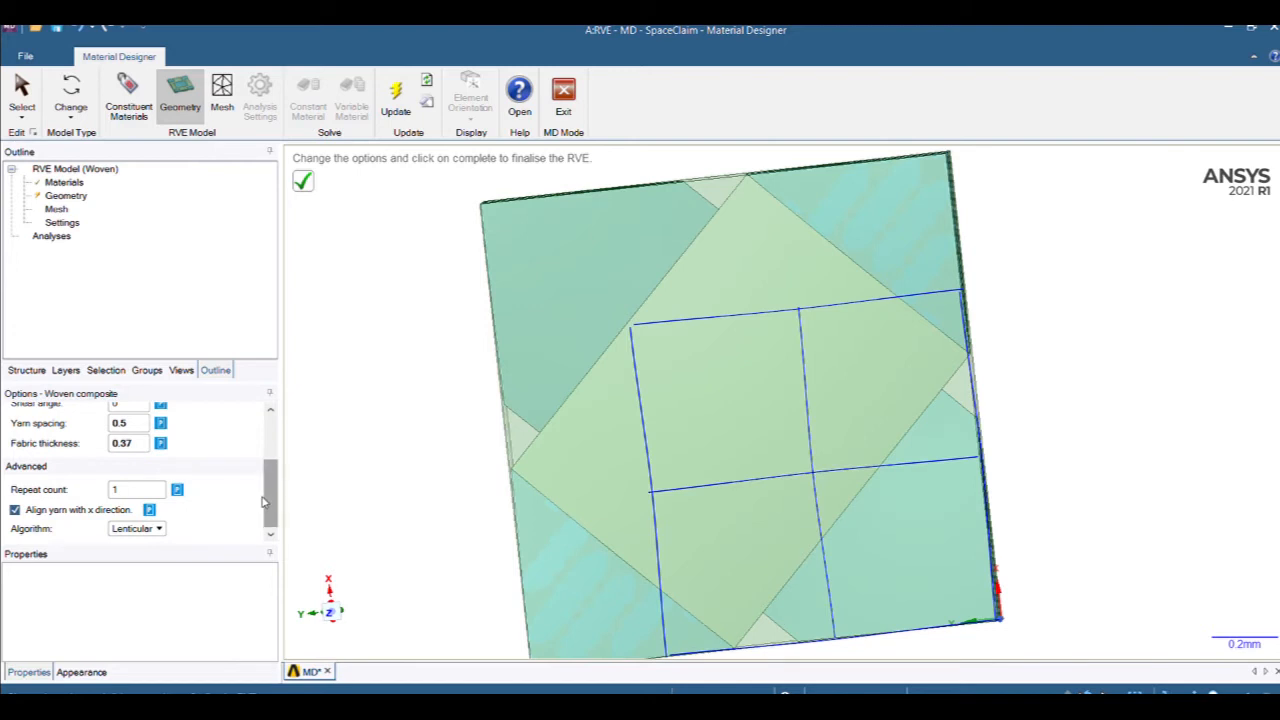
pyautogui.scroll(3, 264, 503)
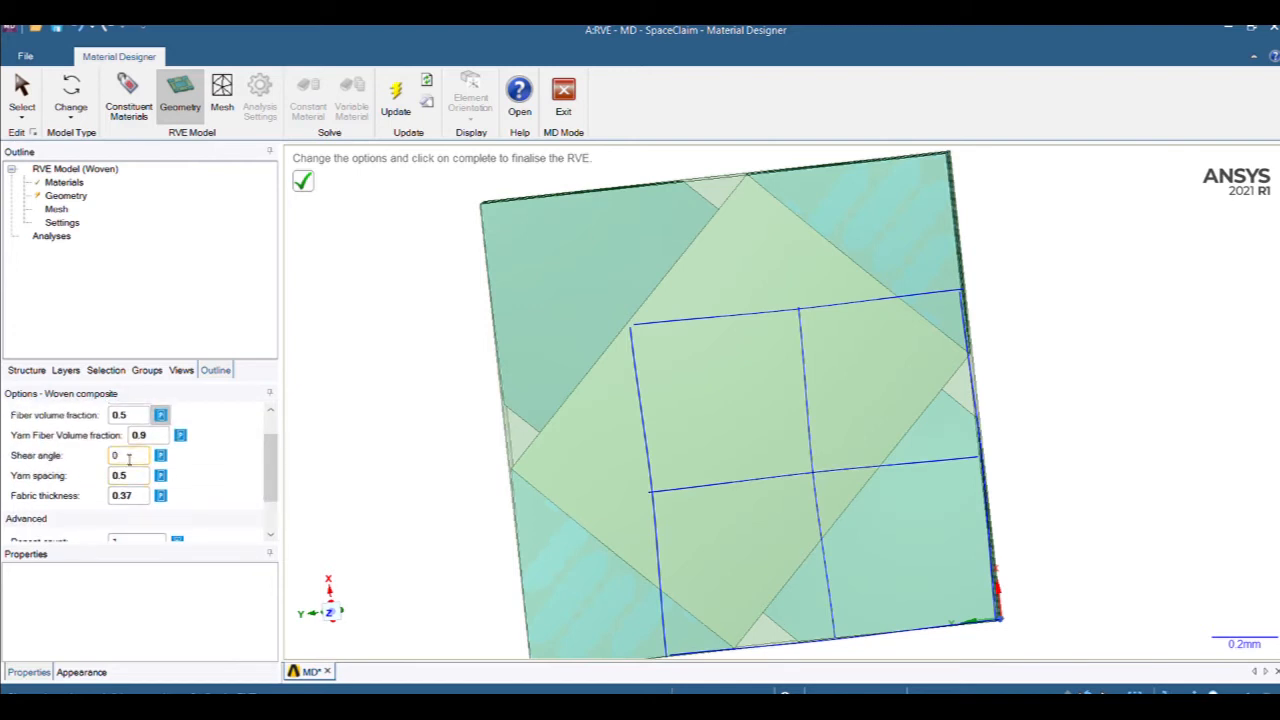
pyautogui.click(304, 181)
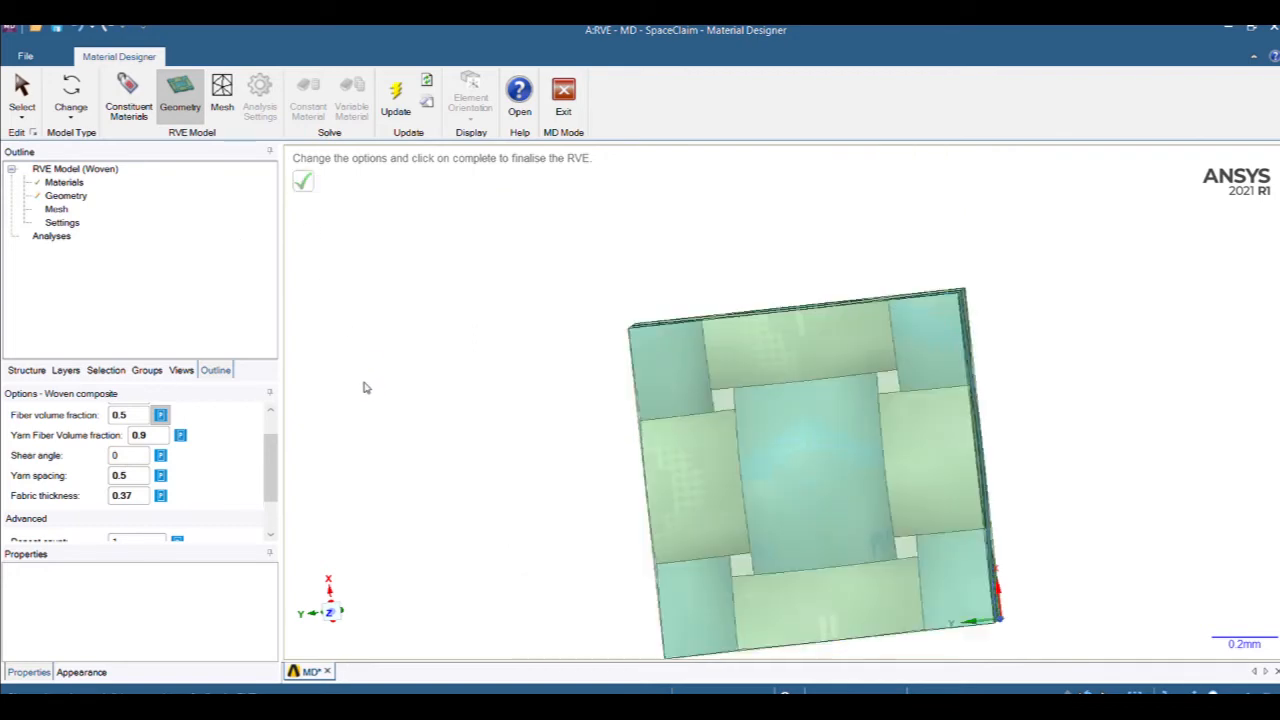
# Orbit the finished woven RVE and pick, then clear, a few of its edges.
pyautogui.moveTo(509, 423)
pyautogui.mouseDown(button='middle')
pyautogui.moveTo(571, 397)
pyautogui.moveTo(552, 294)
pyautogui.mouseUp(button='middle')
pyautogui.keyDown('ctrl'); pyautogui.moveTo(580, 350); pyautogui.dragTo(501, 257, button='middle'); pyautogui.keyUp('ctrl')
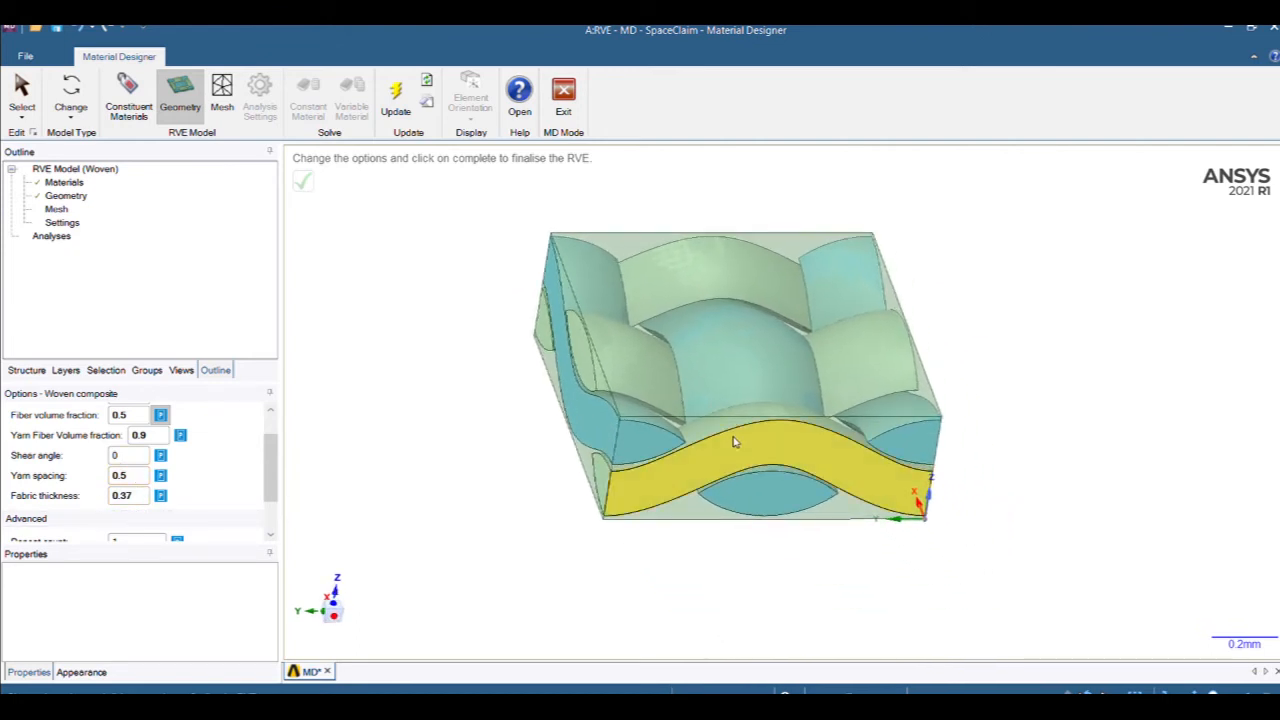
pyautogui.click(22, 90)
pyautogui.click(736, 418)
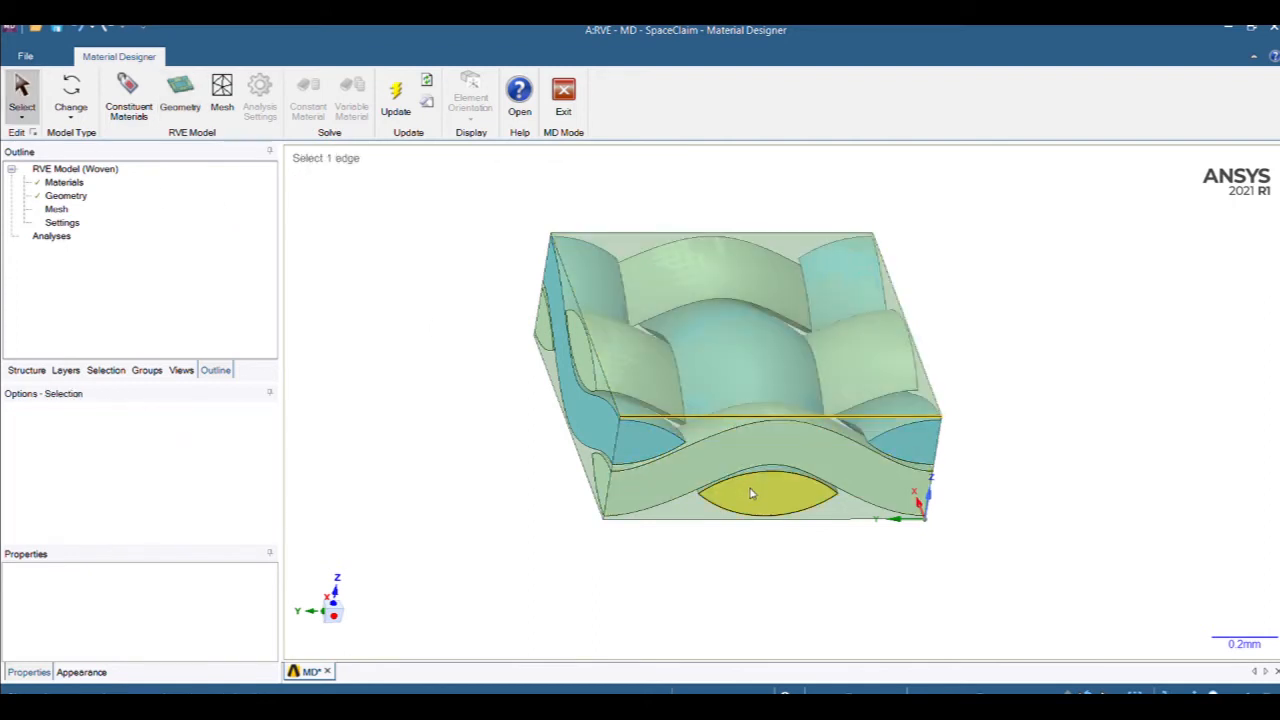
pyautogui.keyDown('ctrl'); pyautogui.click(755, 520); pyautogui.keyUp('ctrl')
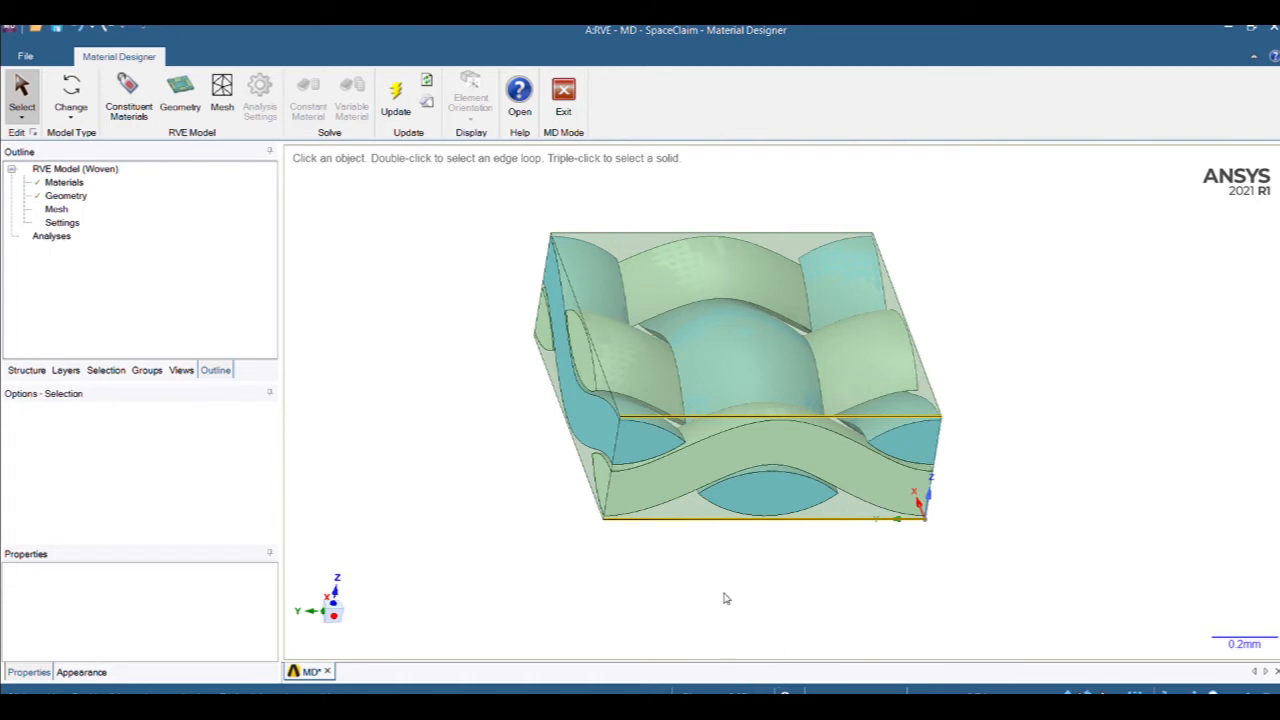
pyautogui.click(738, 626)
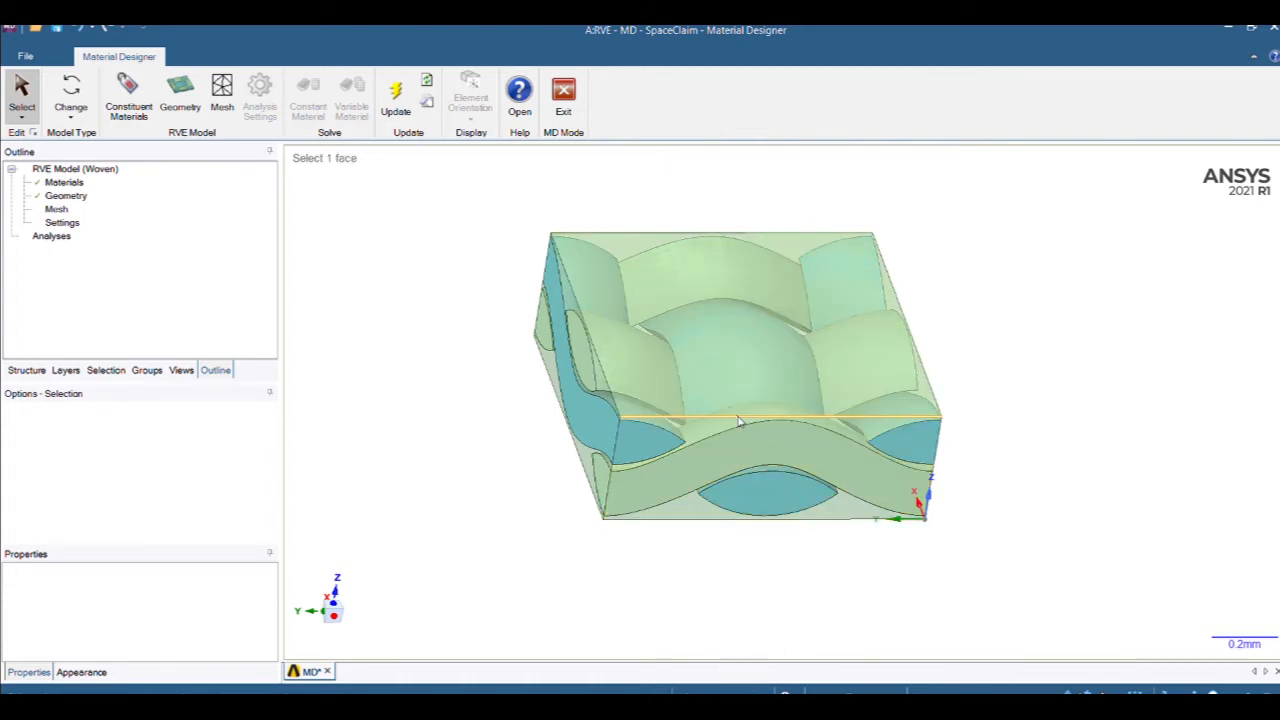
pyautogui.click(737, 416)
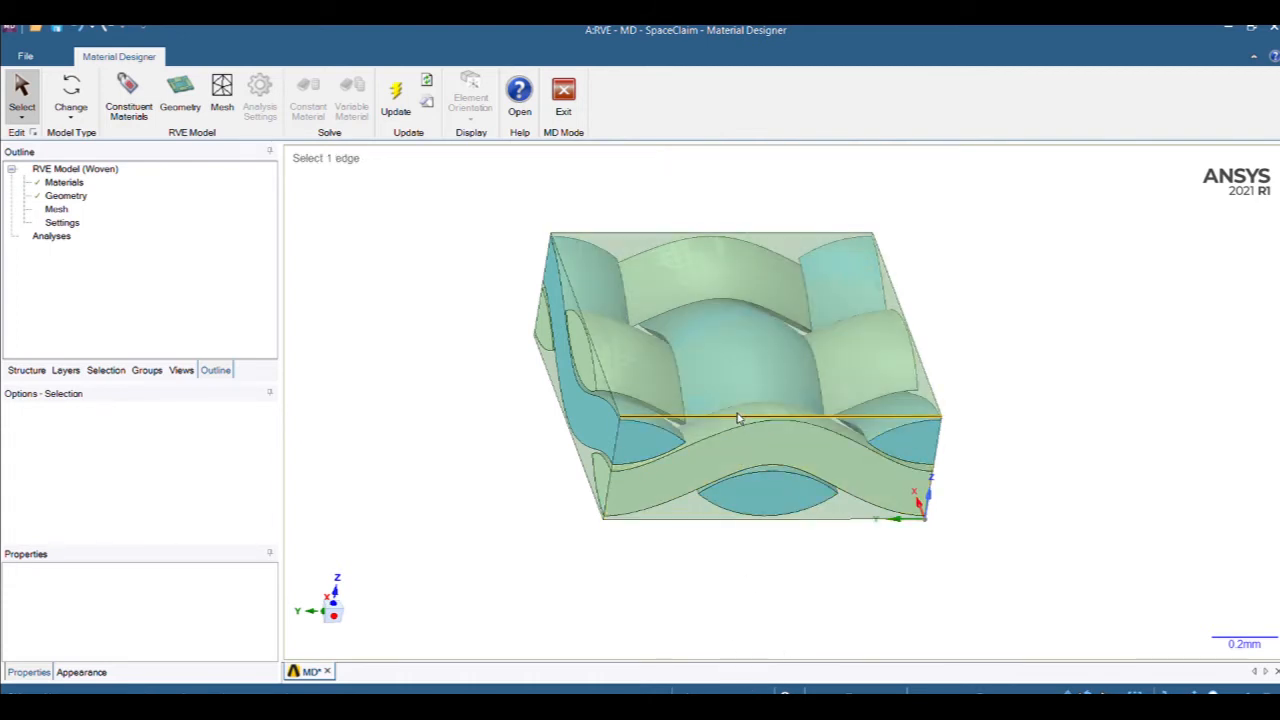
pyautogui.click(723, 583)
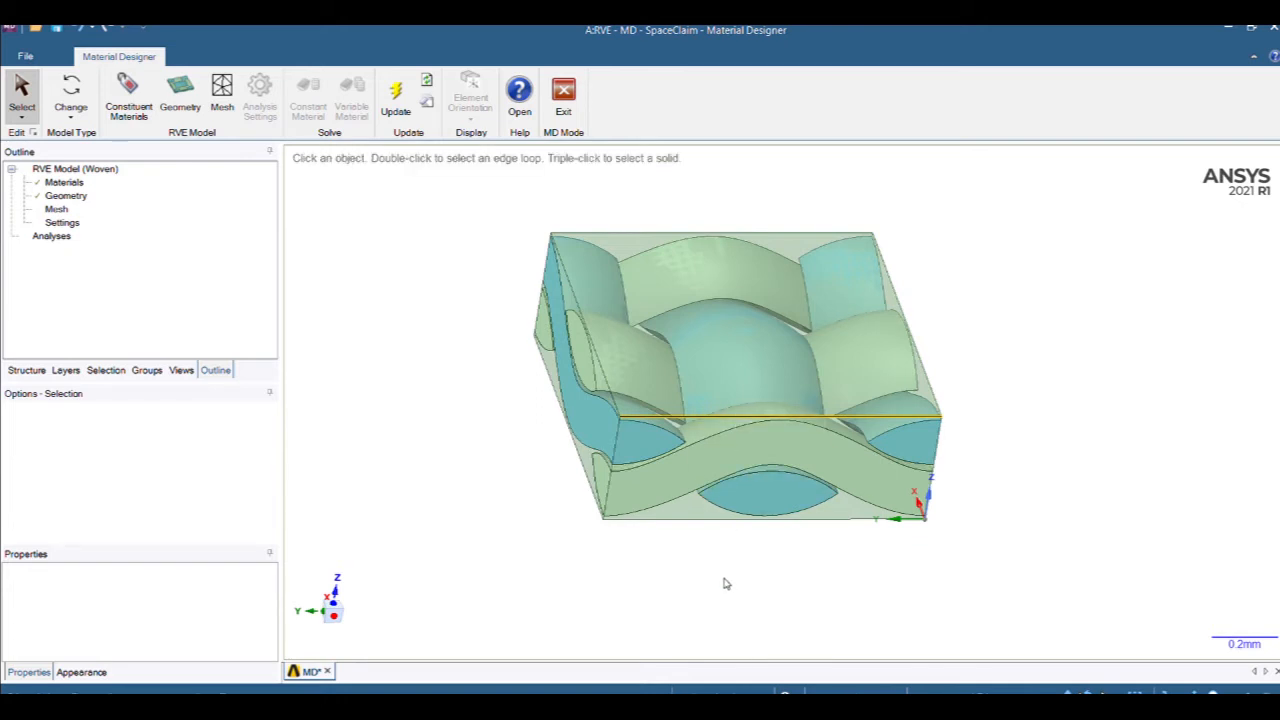
pyautogui.click(75, 197)
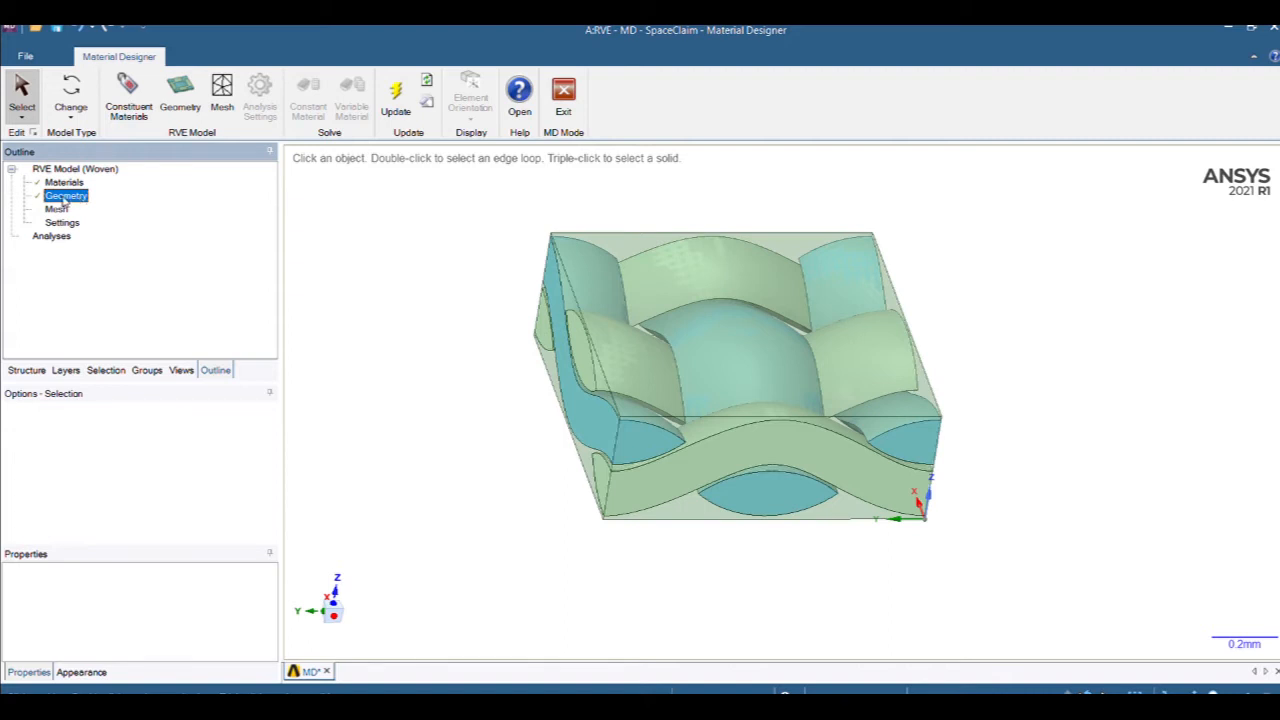
# Recheck the woven geometry options, then switch to the RVE's Mesh settings.
pyautogui.doubleClick(63, 198)
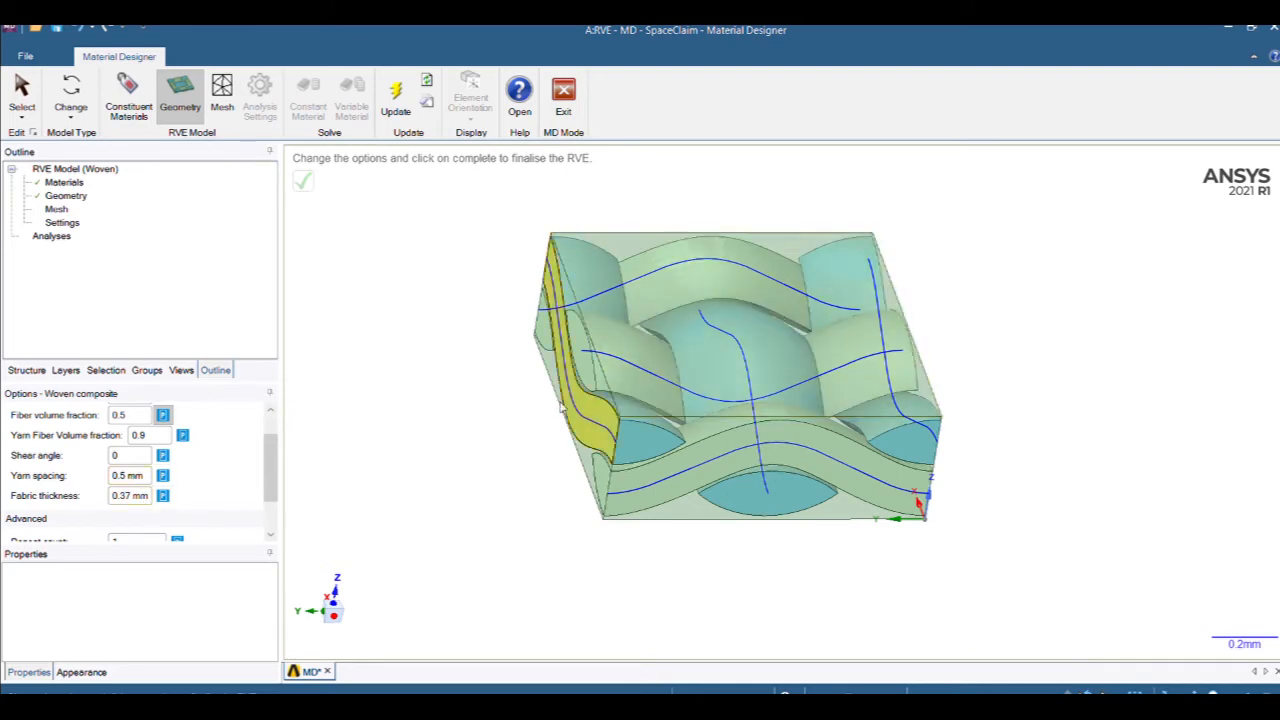
pyautogui.moveTo(556, 393); pyautogui.dragTo(483, 503, button='middle')
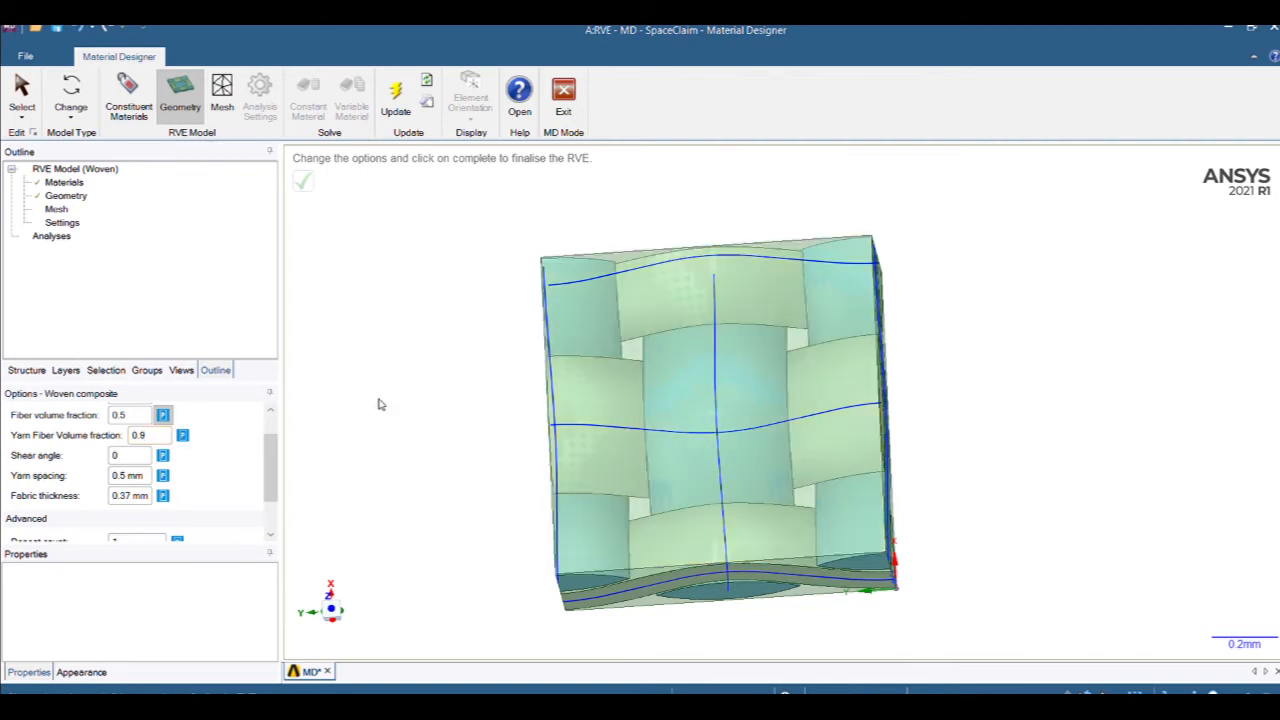
pyautogui.click(57, 209)
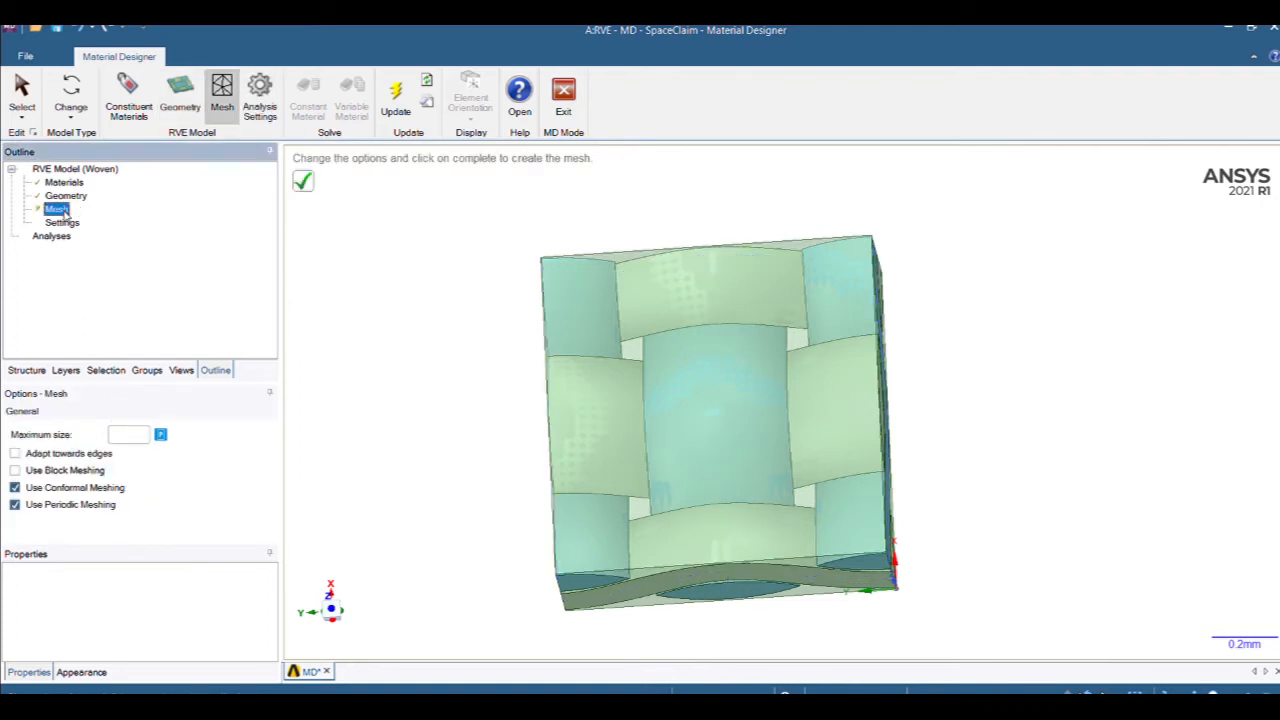
# Mesh the woven RVE with a 0.3 maximum element size and inspect the elements.
pyautogui.click(129, 436)
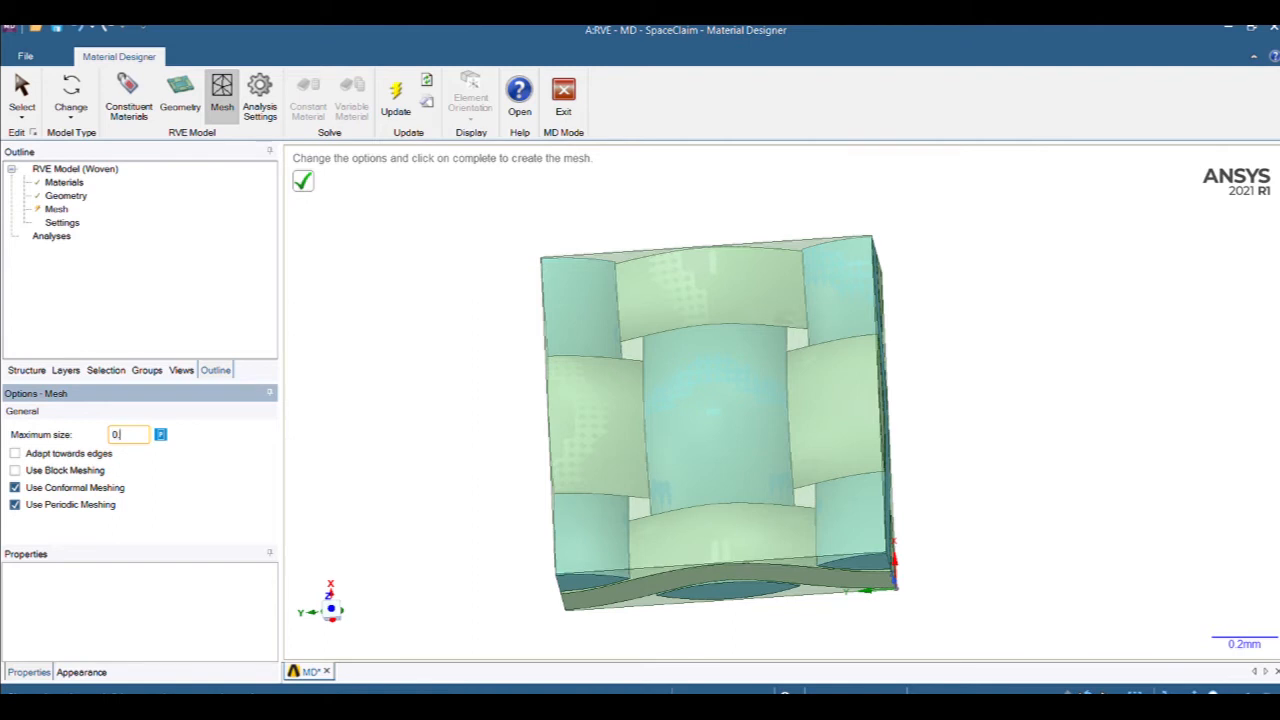
pyautogui.click(398, 381)
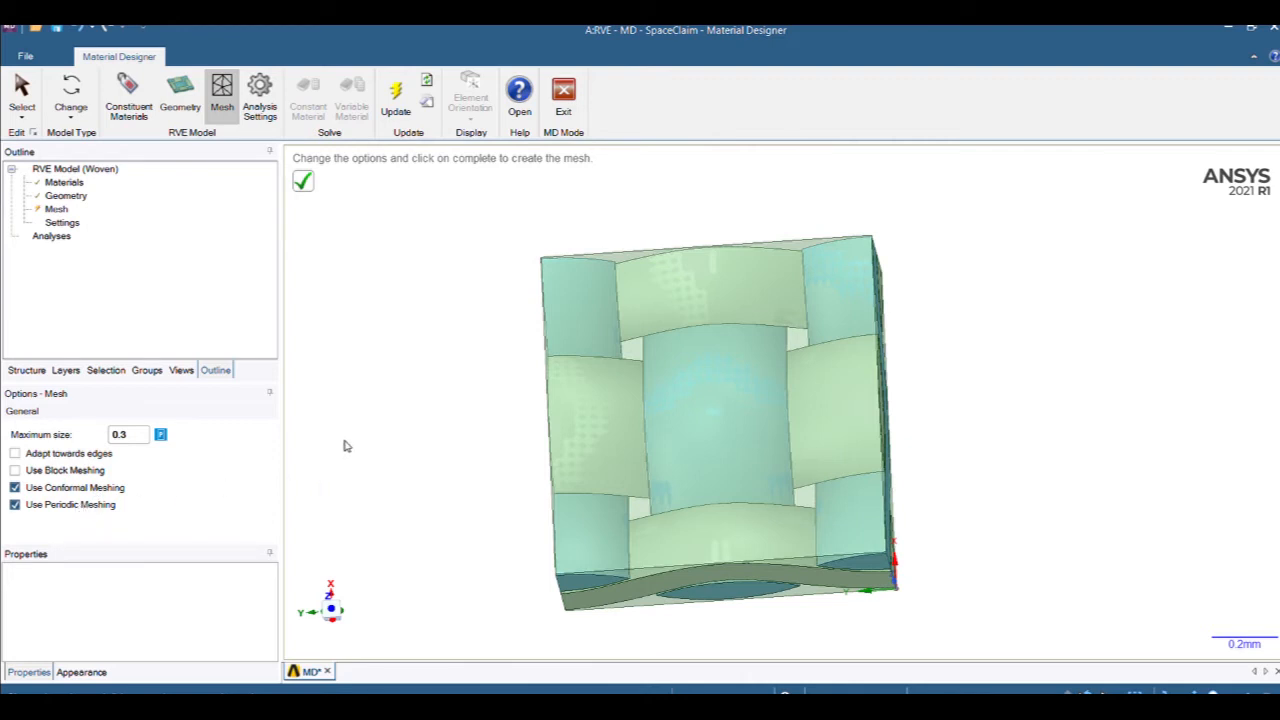
pyautogui.moveTo(414, 414); pyautogui.dragTo(530, 320, button='middle')
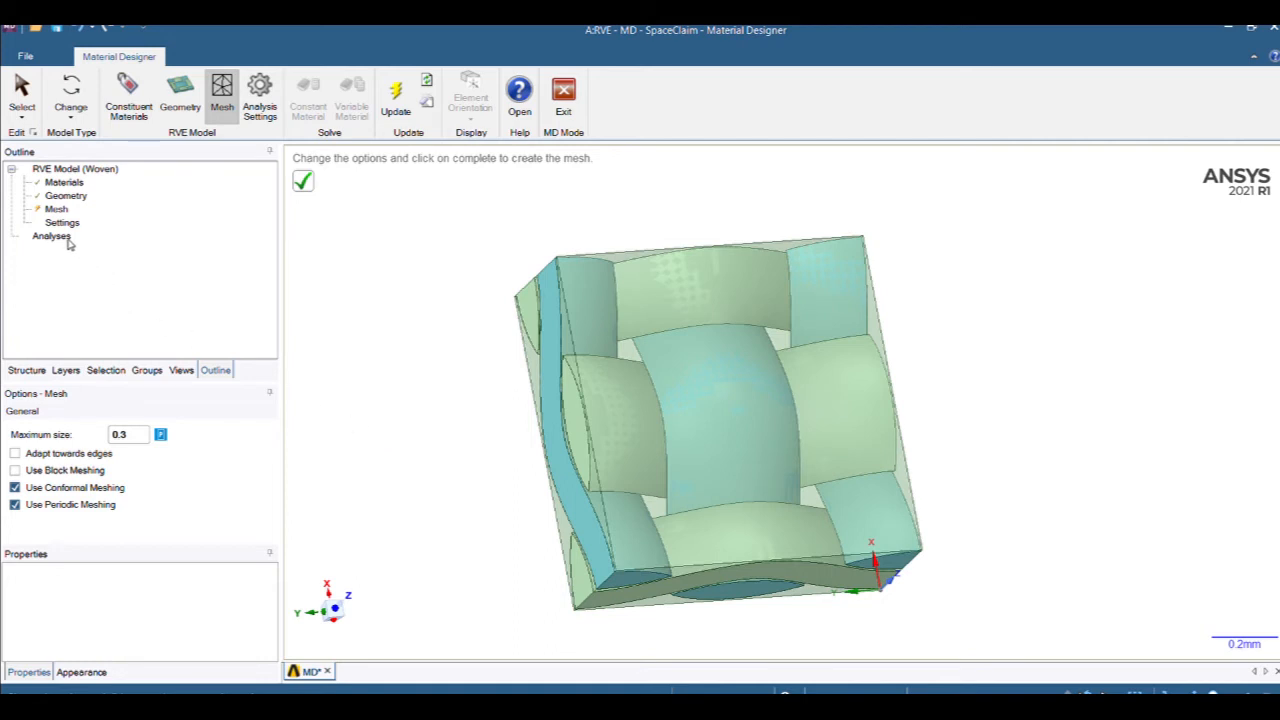
pyautogui.click(302, 184)
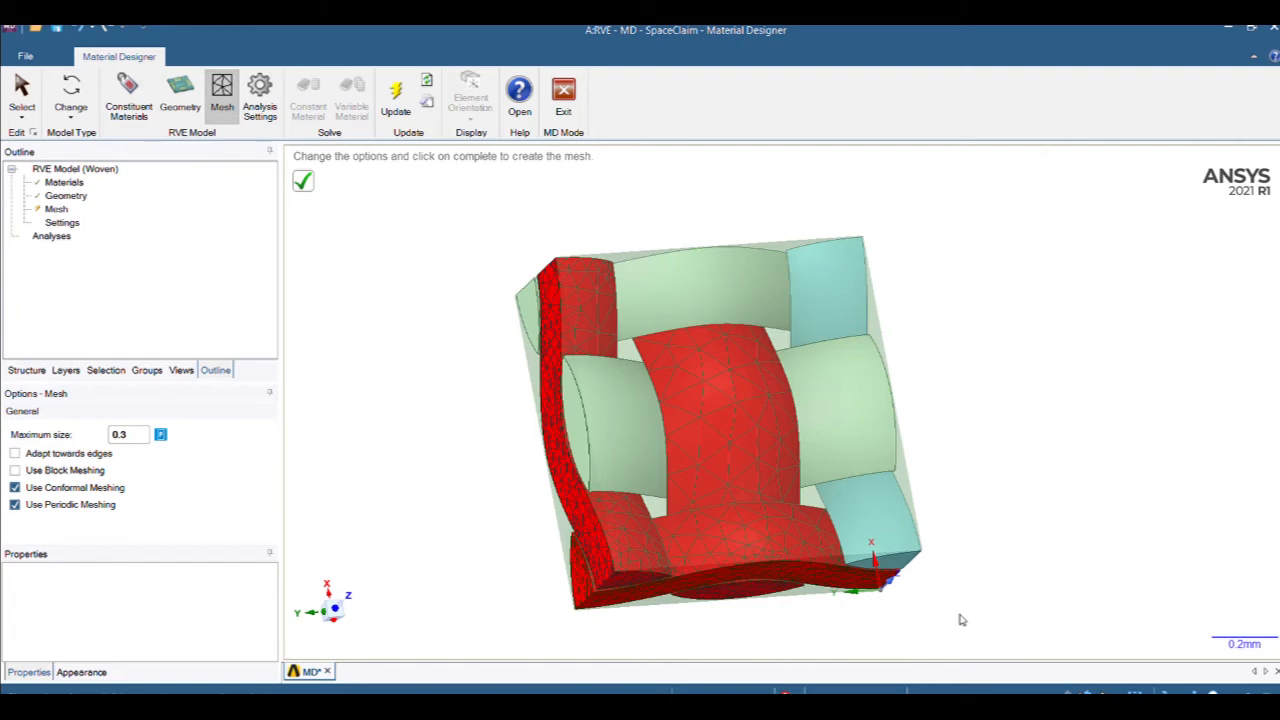
pyautogui.moveTo(965, 602); pyautogui.dragTo(941, 560, button='middle')
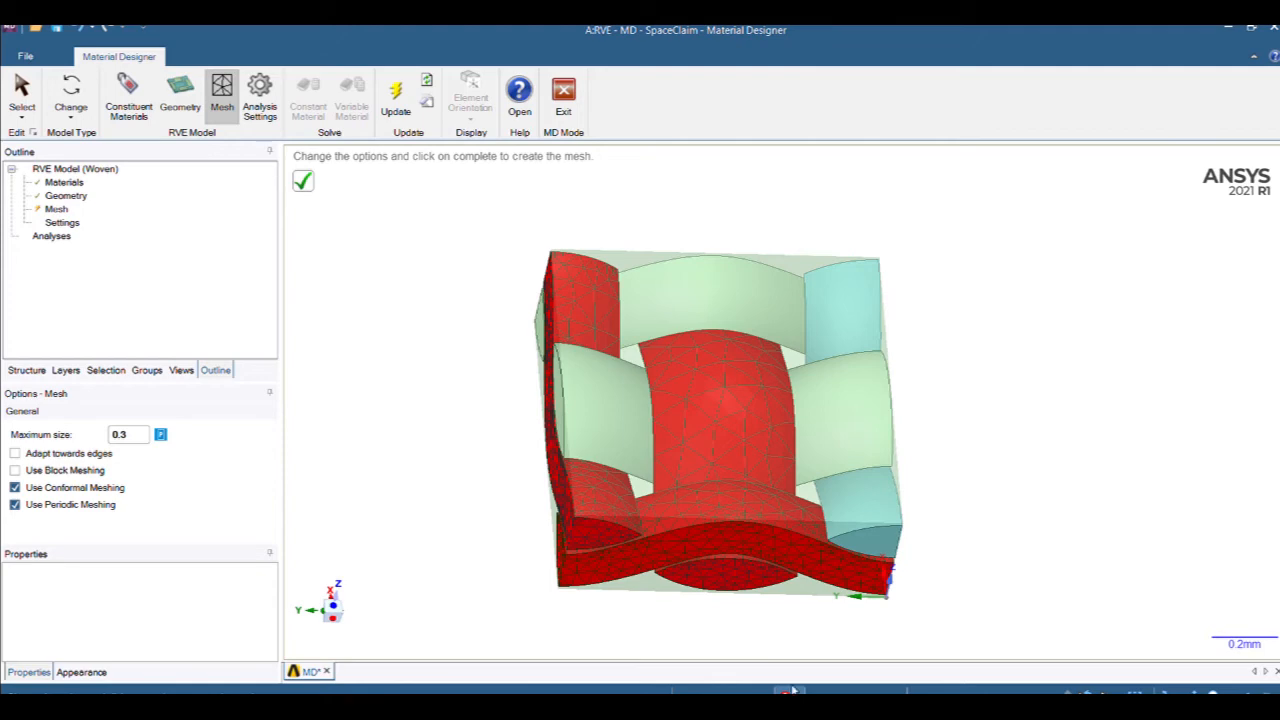
# Remesh the woven RVE with a 0.2 maximum element size and inspect the yarns.
pyautogui.click(129, 434)
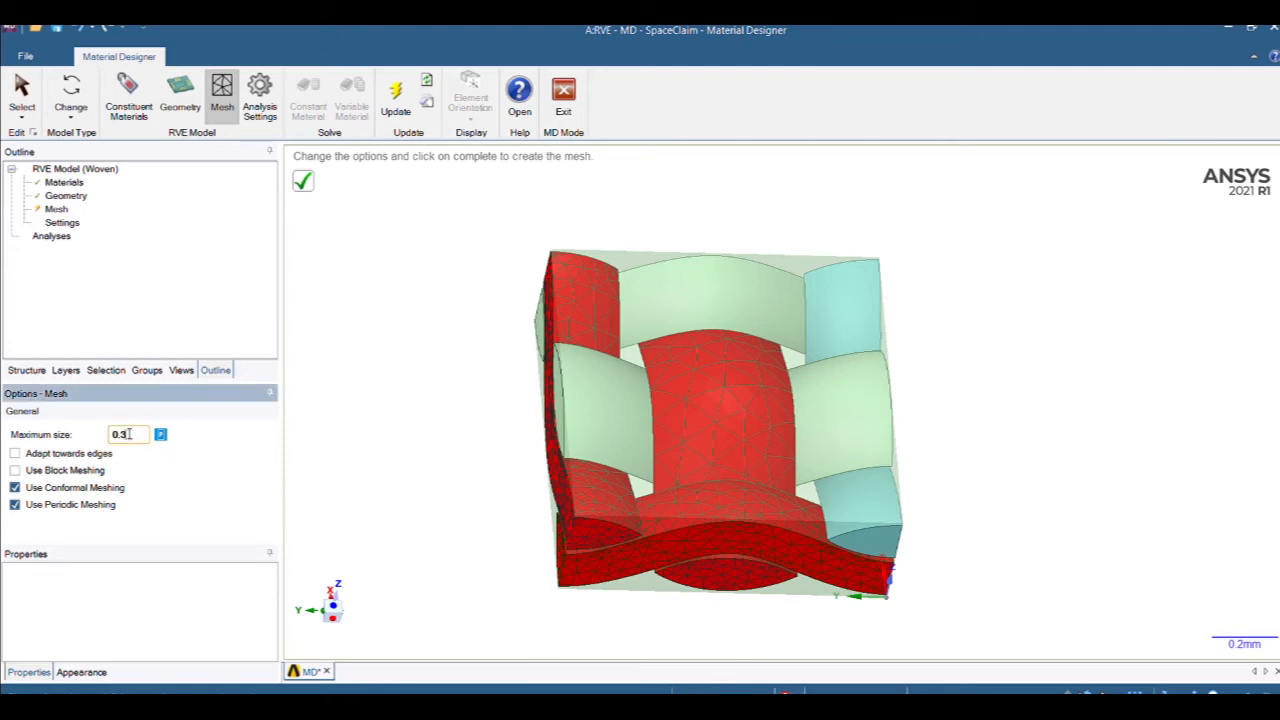
pyautogui.moveTo(129, 434); pyautogui.dragTo(95, 435)
pyautogui.write('0.2')
pyautogui.click(365, 382)
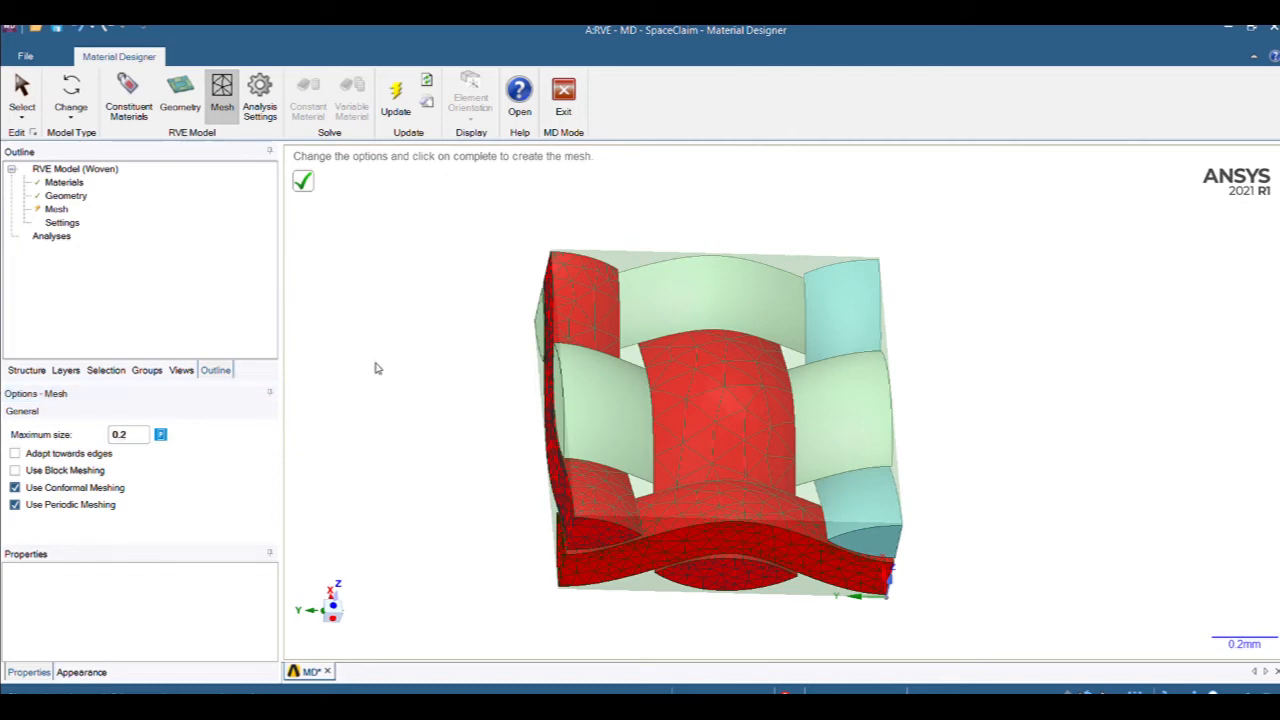
pyautogui.click(306, 186)
pyautogui.moveTo(431, 425); pyautogui.dragTo(531, 431, button='middle')
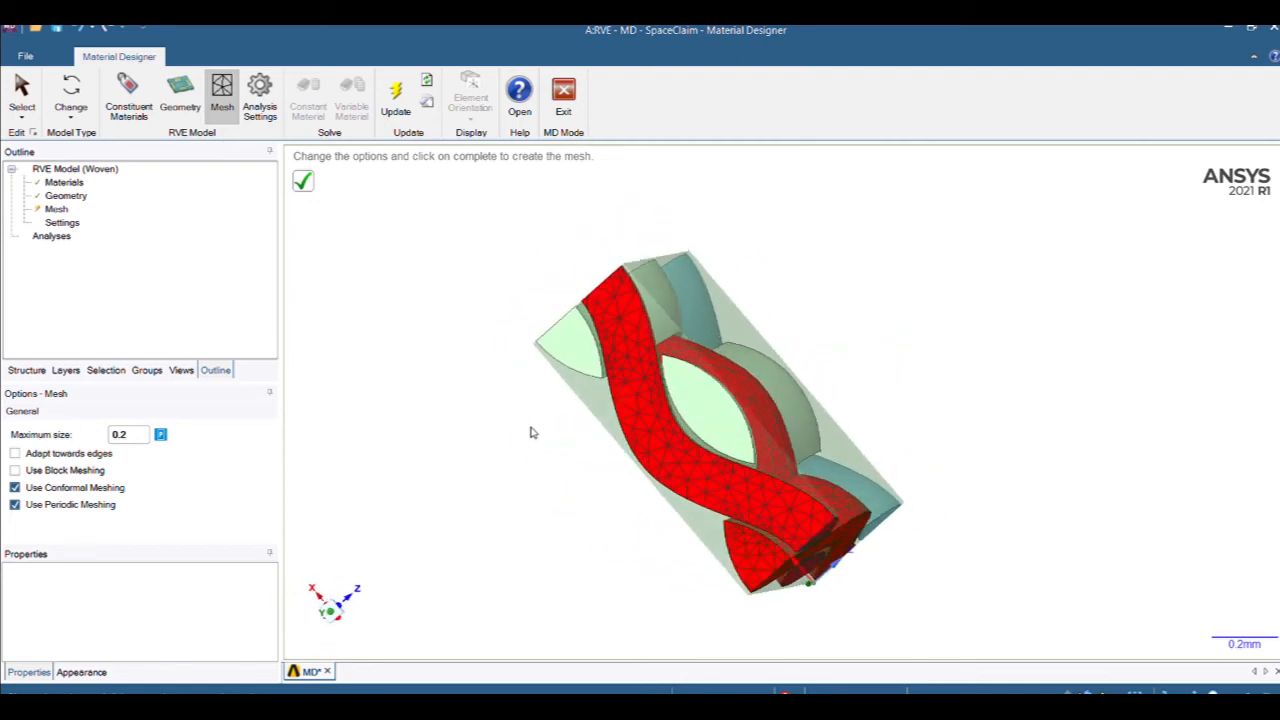
# Remesh the RVE at a coarser 0.4 maximum size and inspect the result.
pyautogui.doubleClick(137, 435)
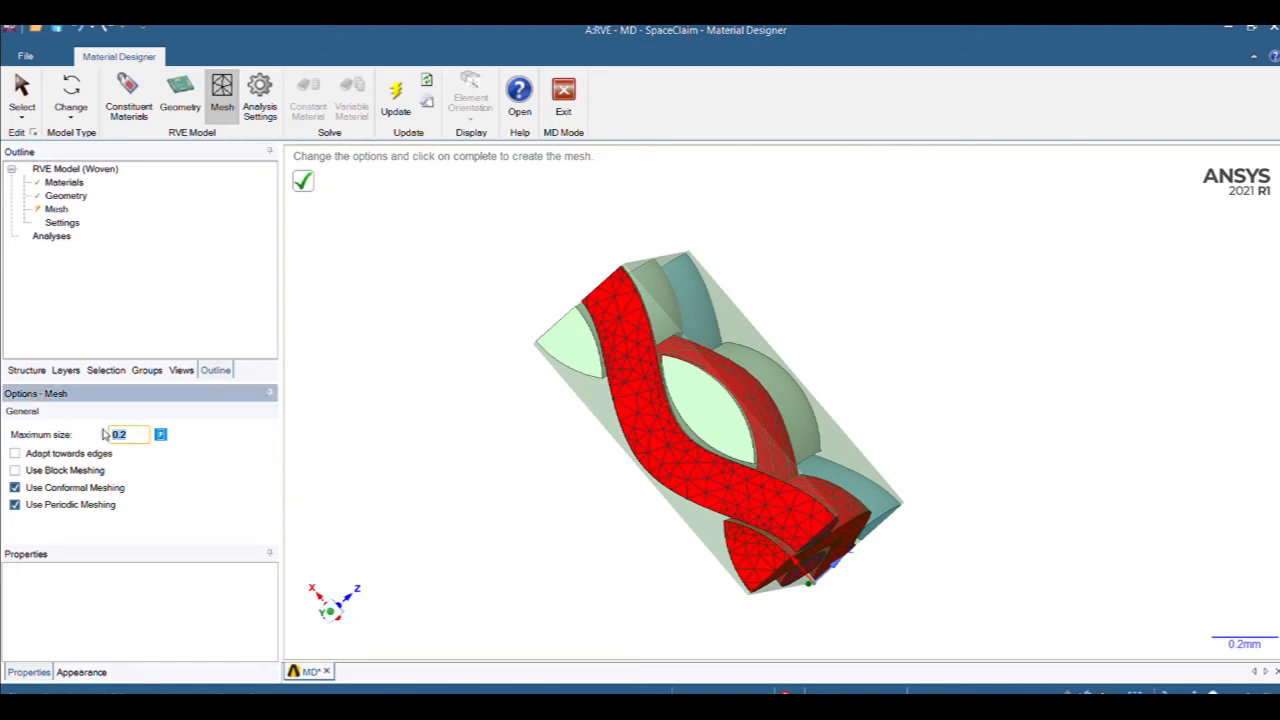
pyautogui.write('0.4')
pyautogui.click(371, 409)
pyautogui.moveTo(422, 447); pyautogui.dragTo(342, 440, button='middle')
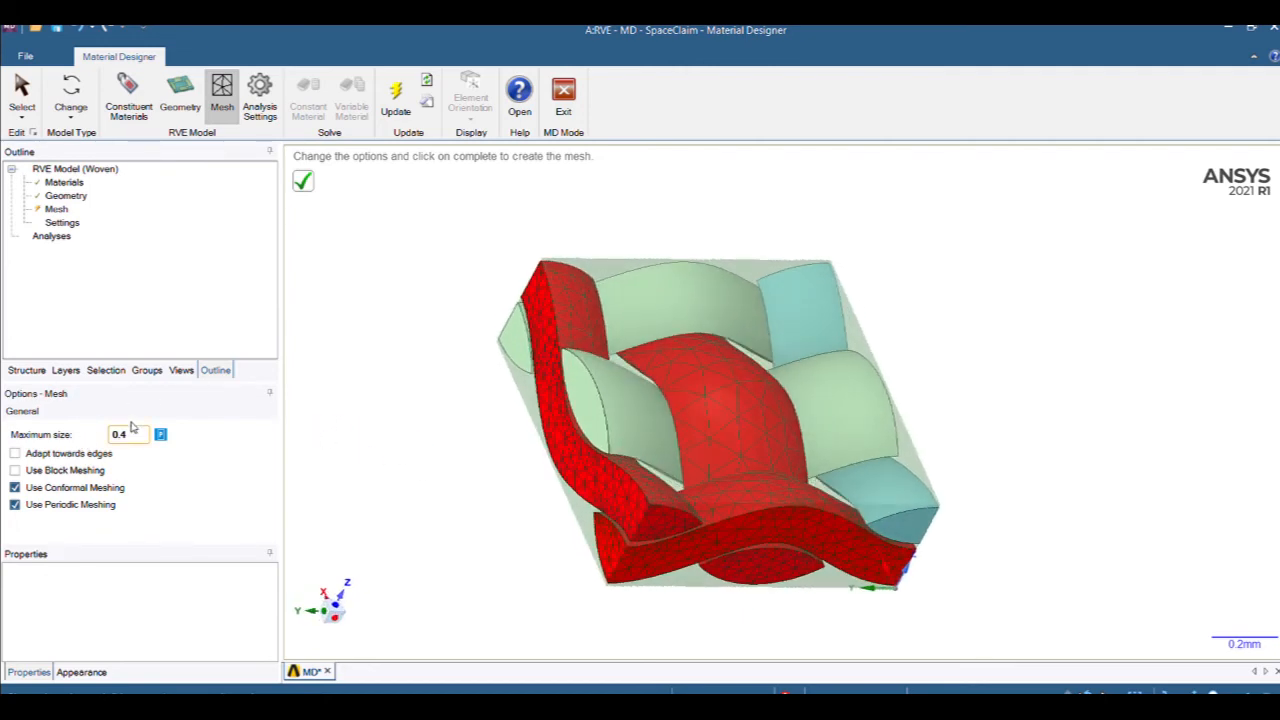
pyautogui.click(303, 181)
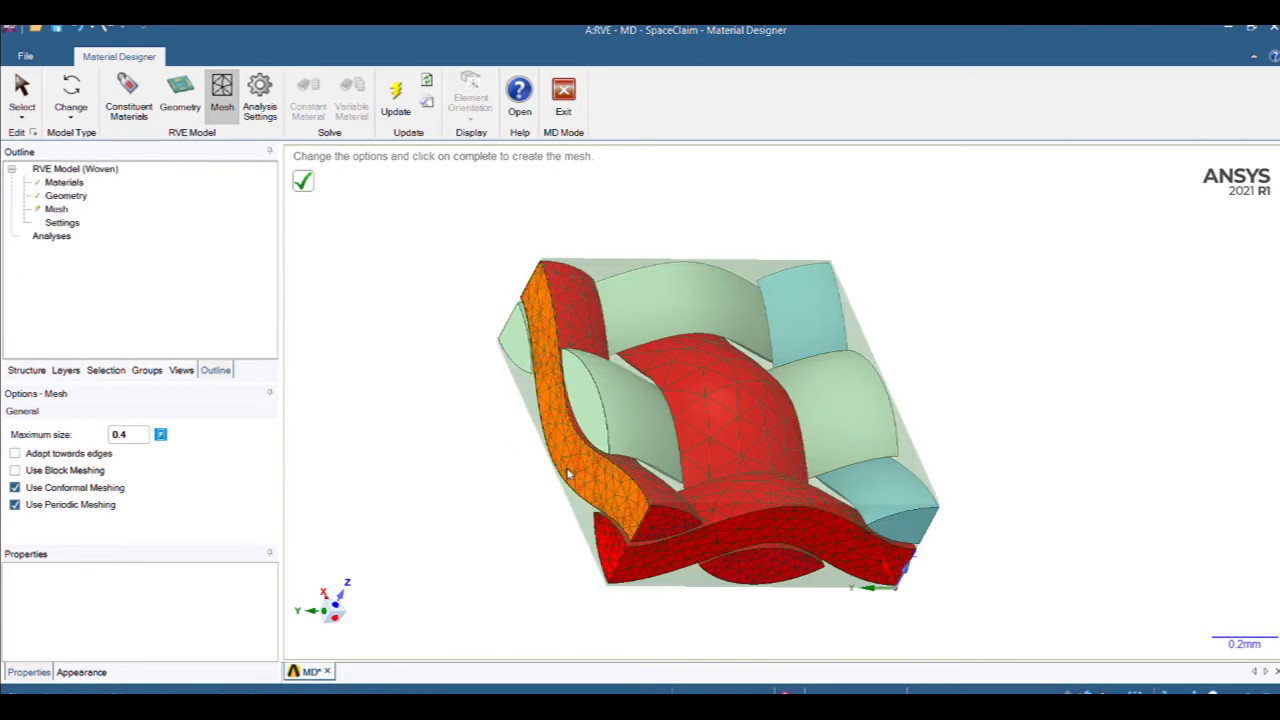
pyautogui.moveTo(1026, 526); pyautogui.dragTo(614, 481, button='middle')
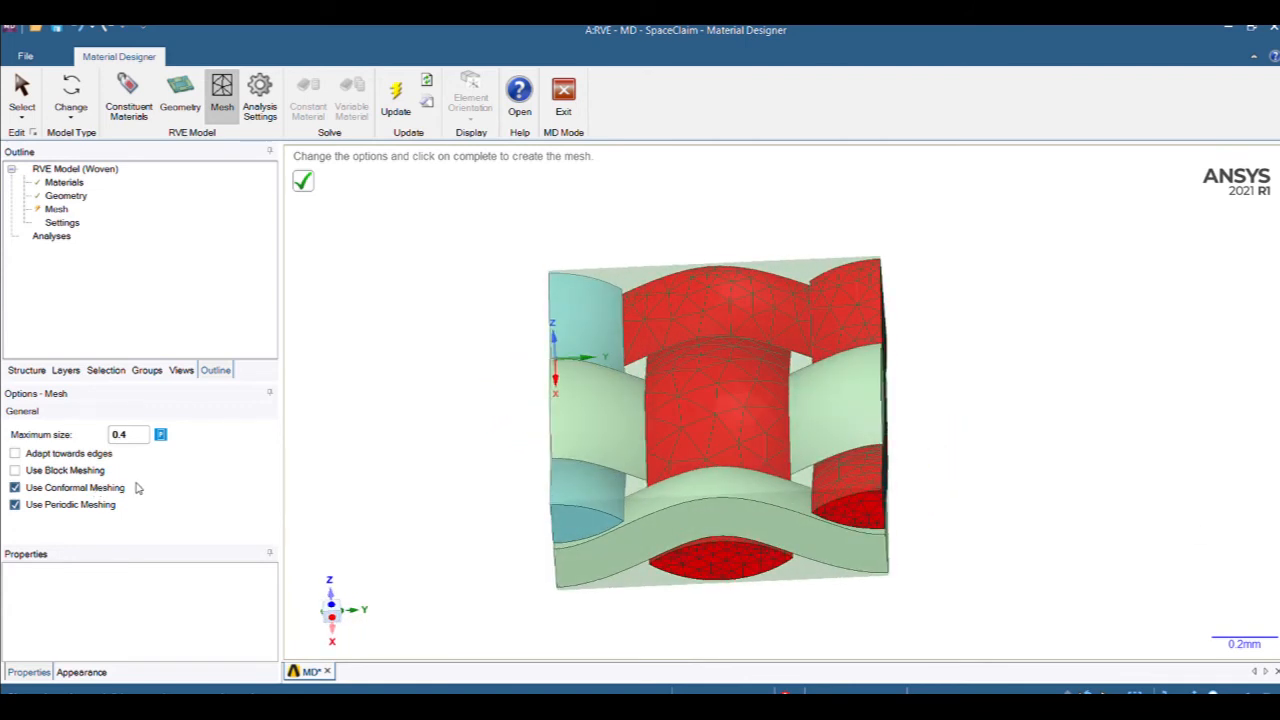
# Change the mesh maximum size from 0.4 to 0.1.
pyautogui.click(132, 434)
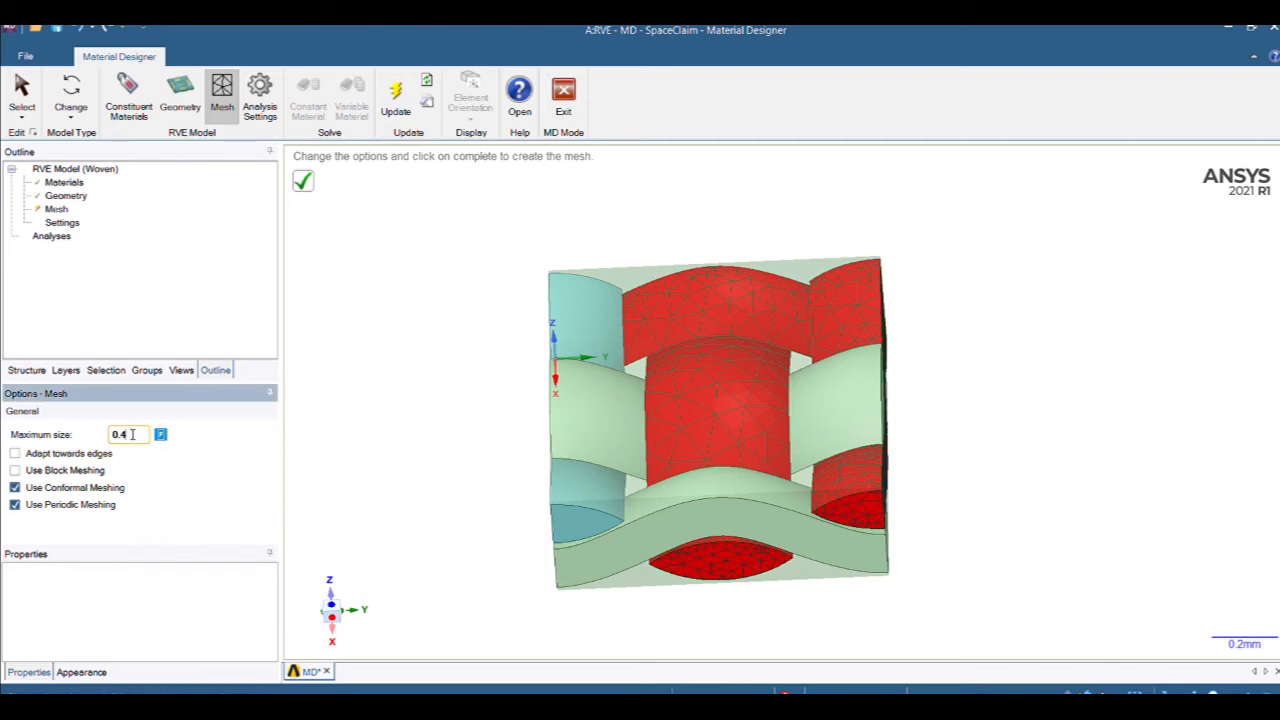
pyautogui.doubleClick(132, 434)
pyautogui.click(334, 397)
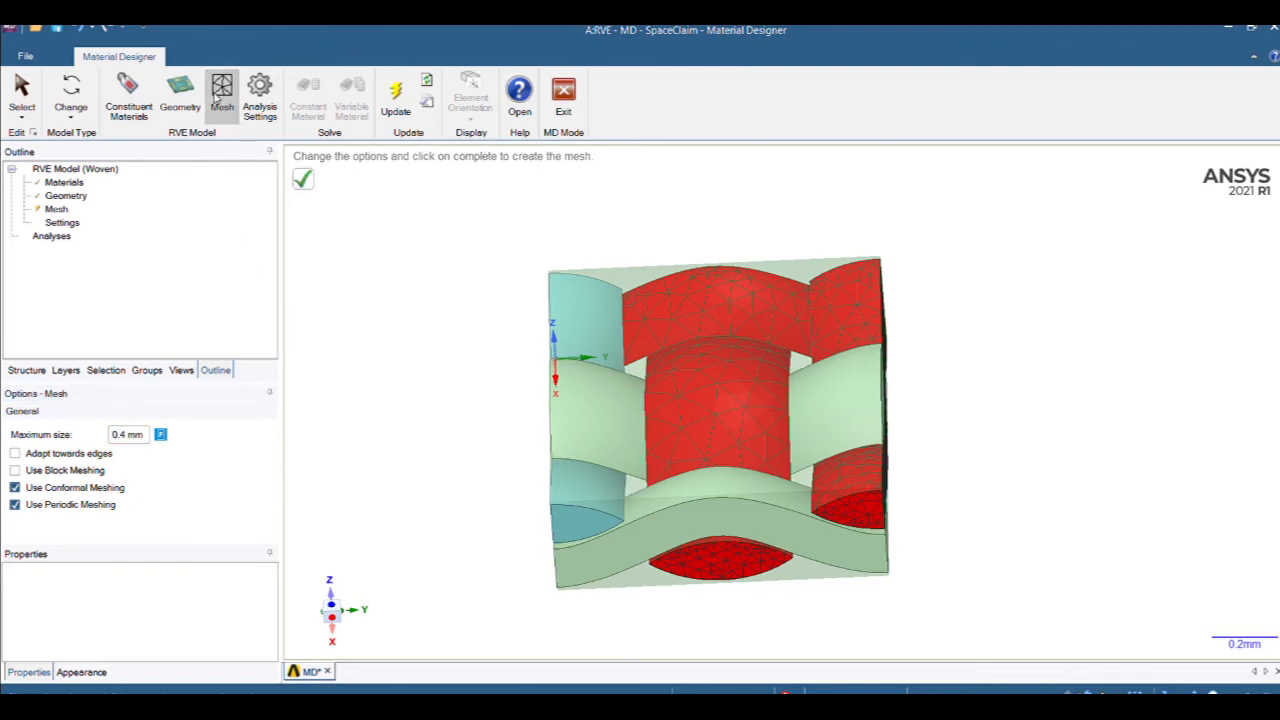
pyautogui.click(147, 437)
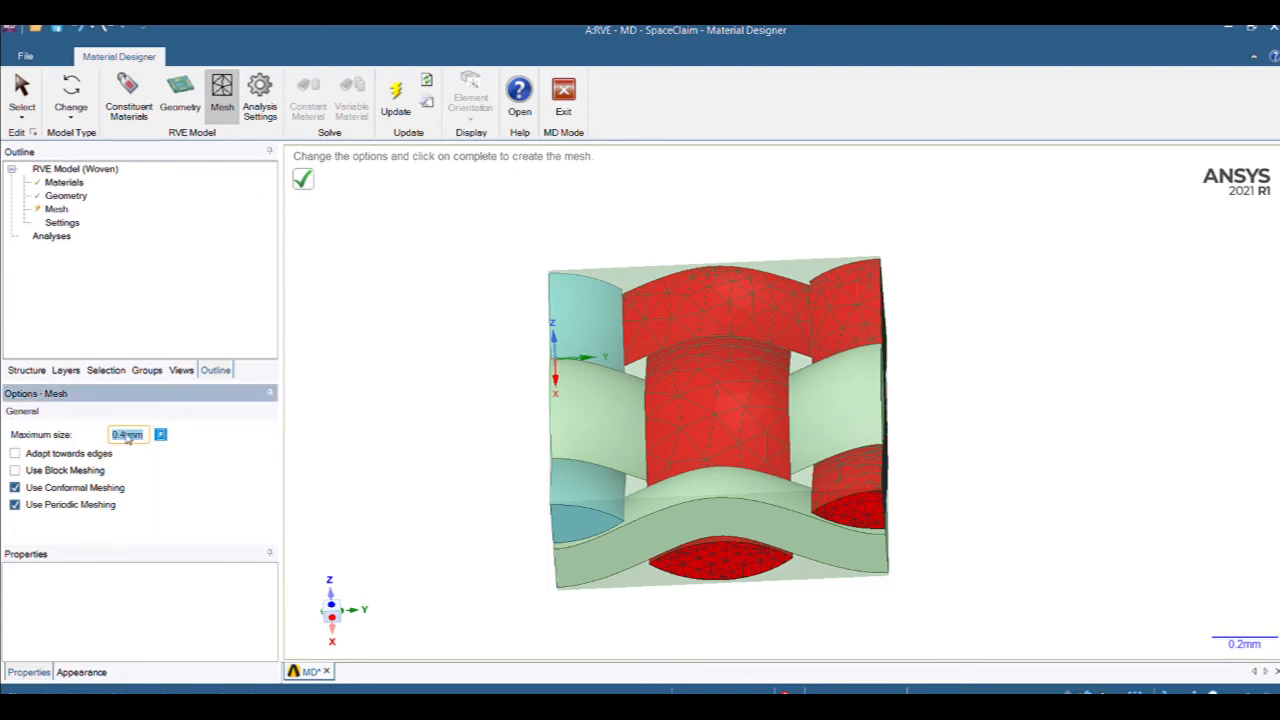
pyautogui.write('0.1')
pyautogui.press('Return')
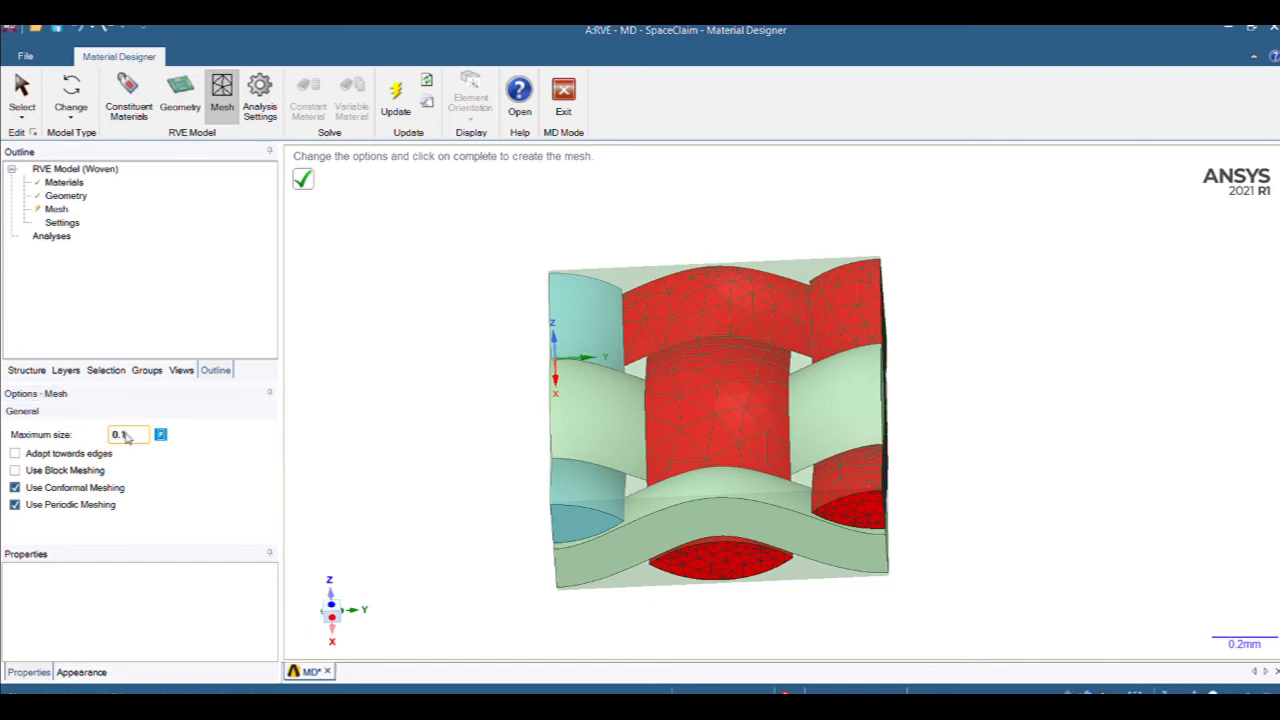
# Generate the fine 0.1 mesh across the woven RVE and view it obliquely.
pyautogui.click(302, 180)
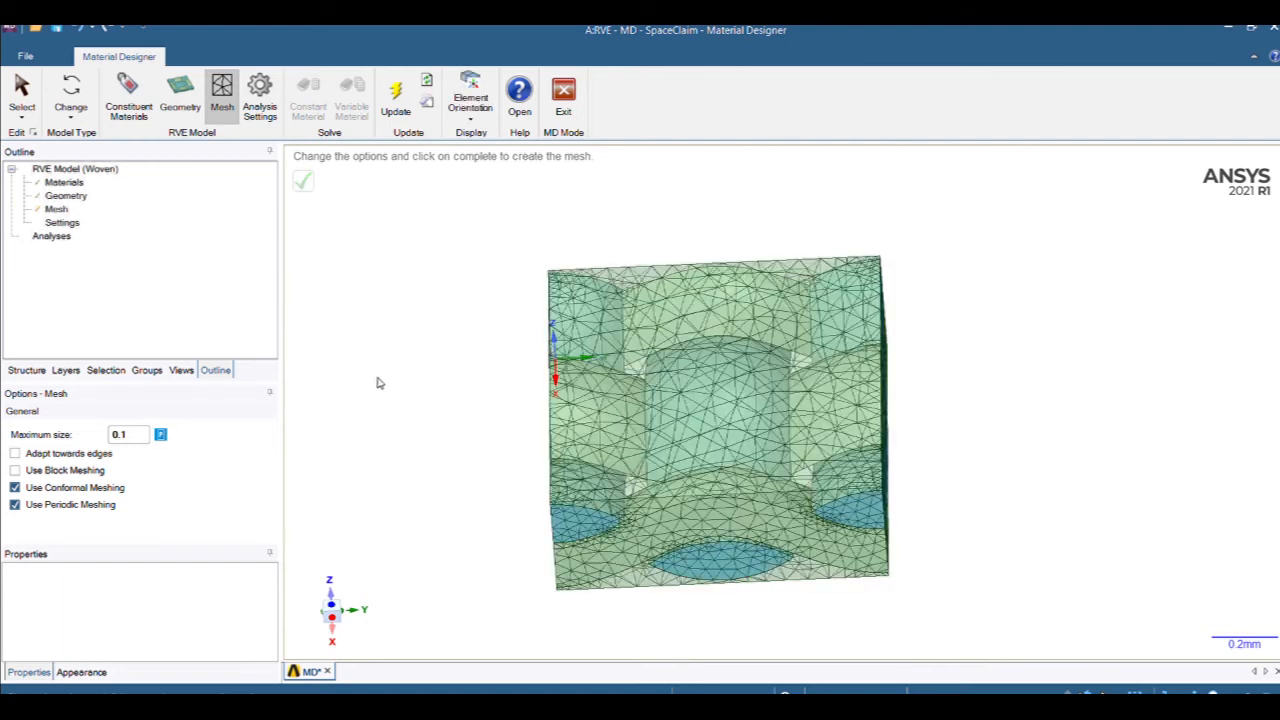
pyautogui.moveTo(377, 380)
pyautogui.mouseDown(button='middle')
pyautogui.moveTo(449, 380)
pyautogui.moveTo(478, 320)
pyautogui.mouseUp(button='middle')
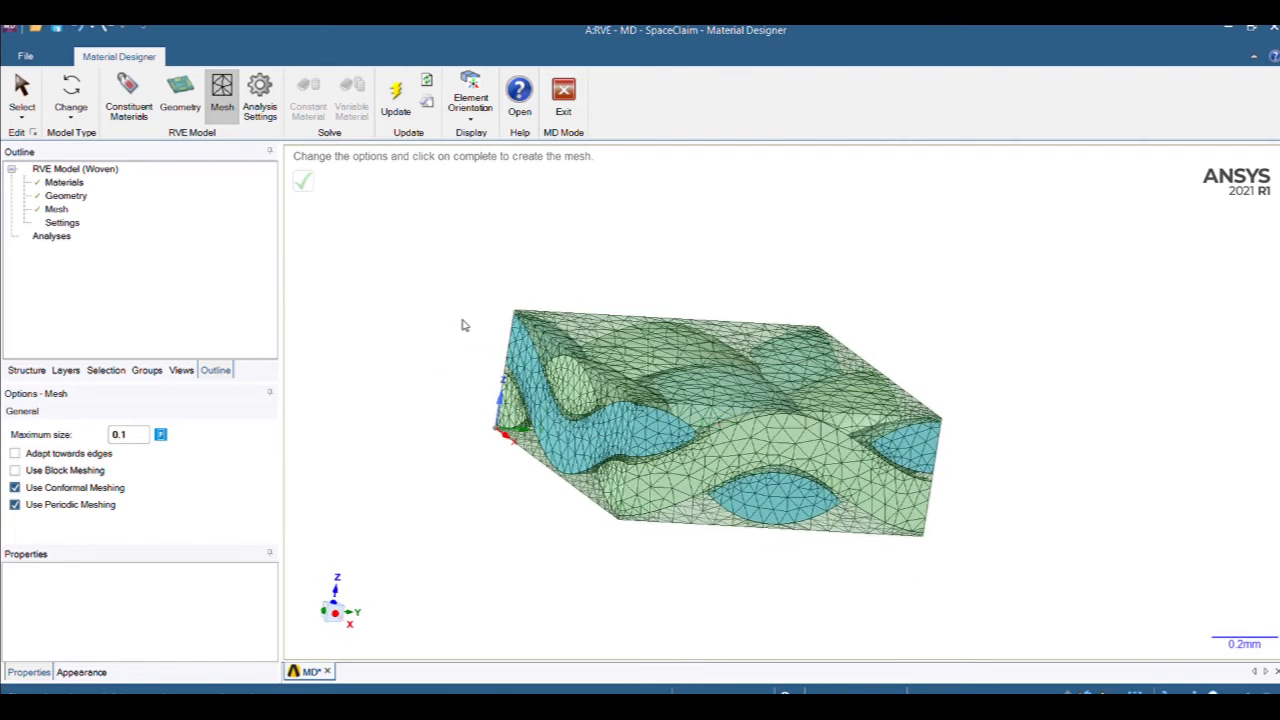
# Turn off XY material symmetry in Settings and add a Constant Material Evaluation under Analyses.
pyautogui.click(62, 222)
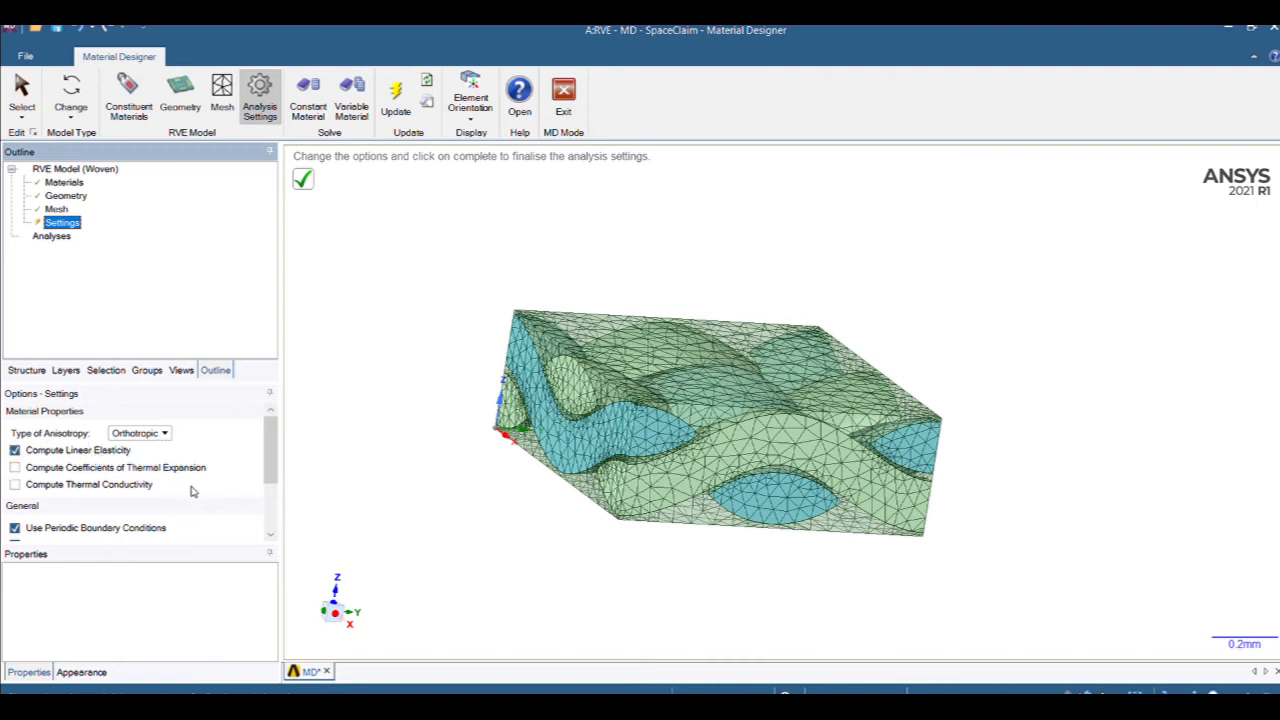
pyautogui.scroll(-3, 255, 510)
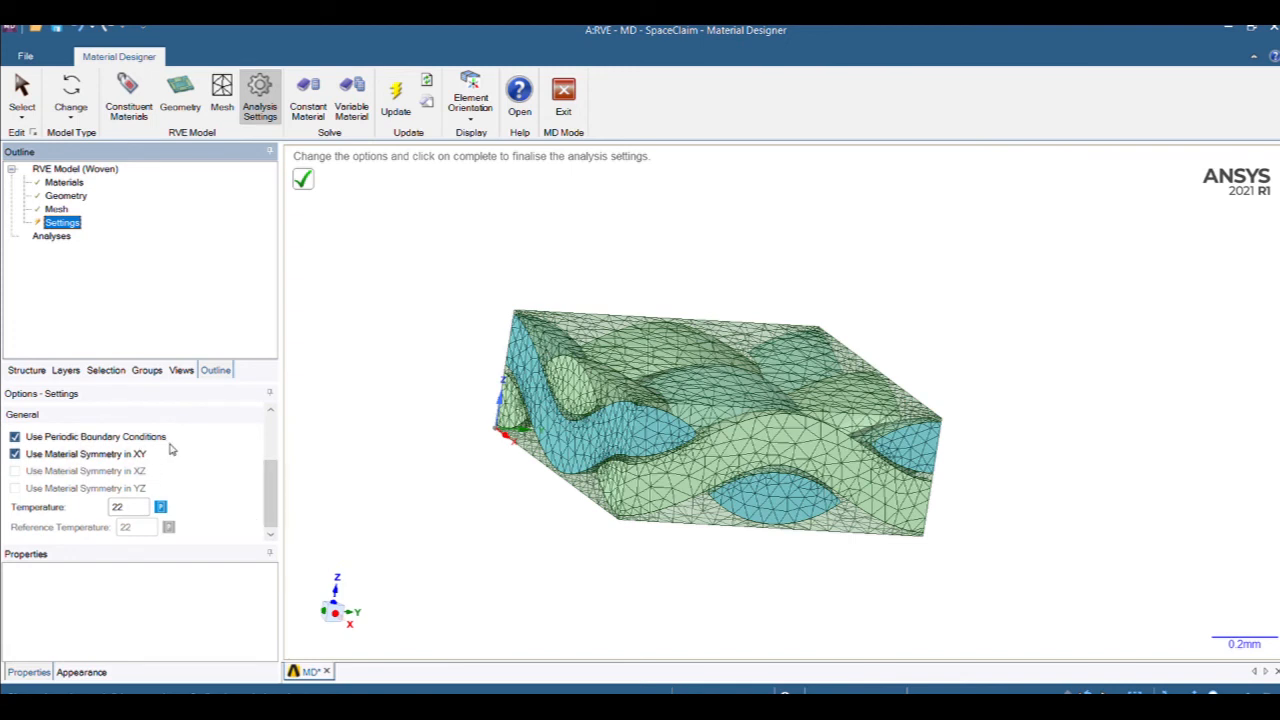
pyautogui.click(14, 454)
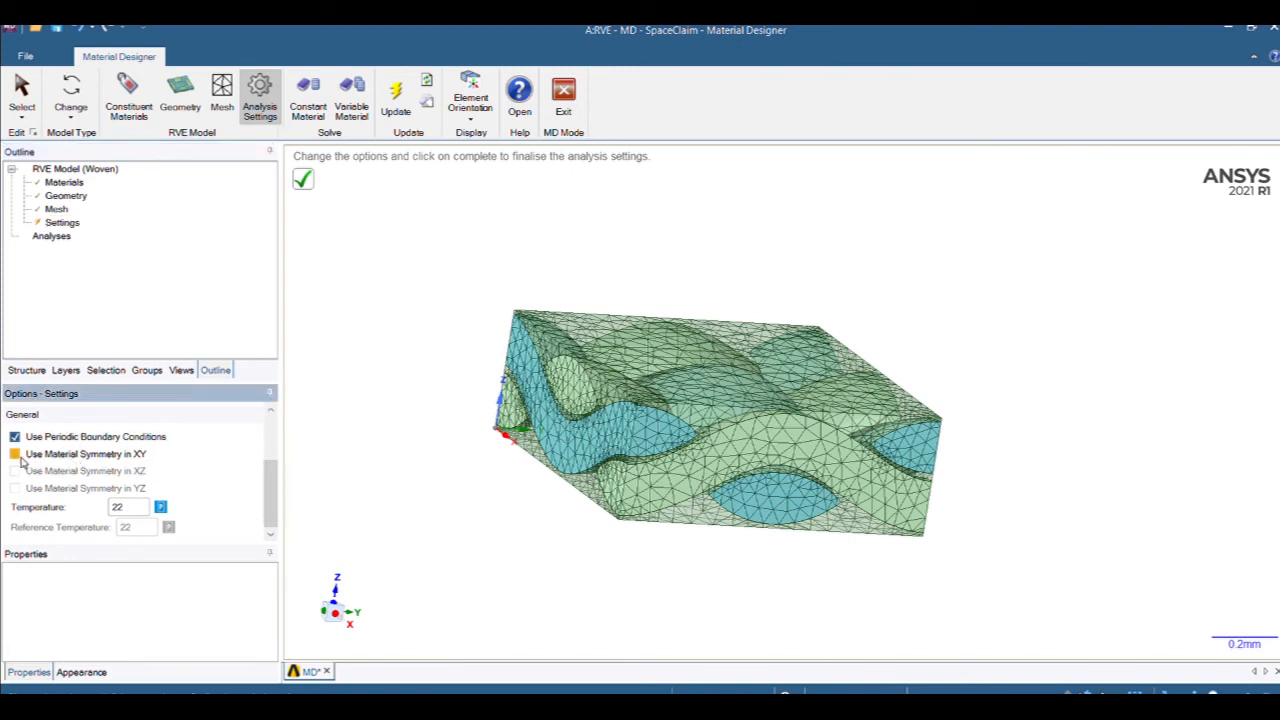
pyautogui.click(53, 237)
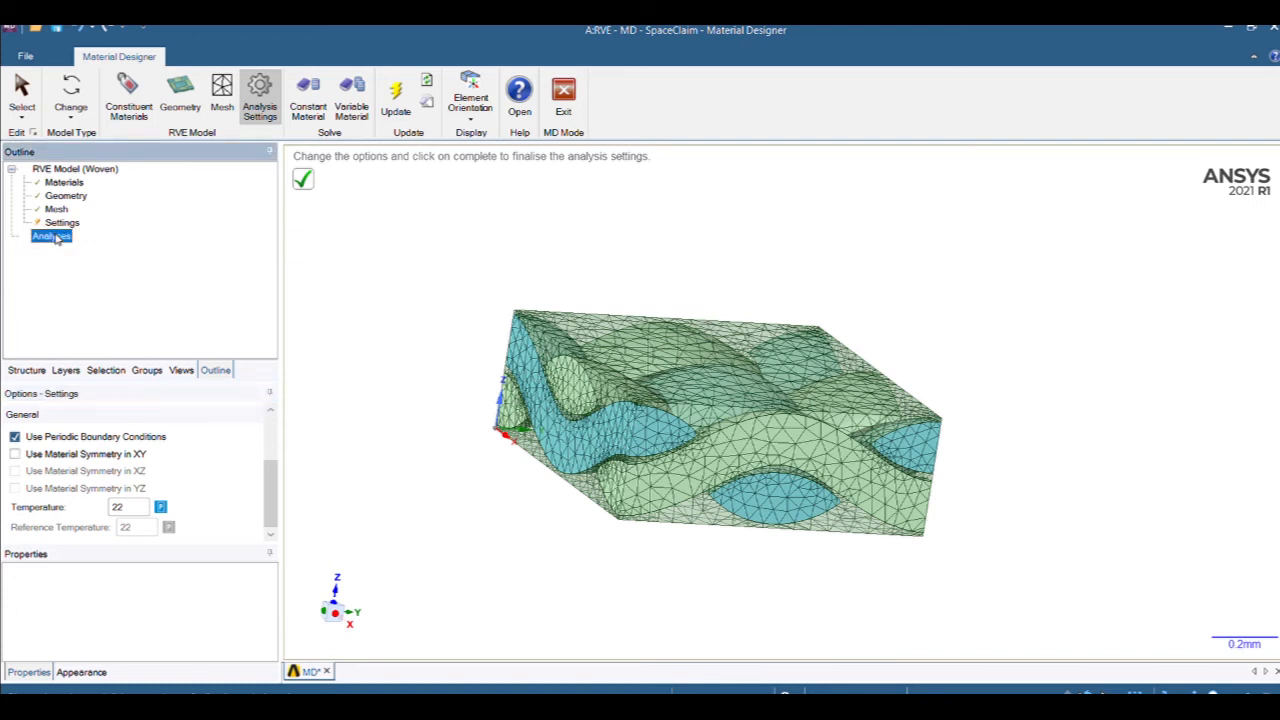
pyautogui.click(136, 247)
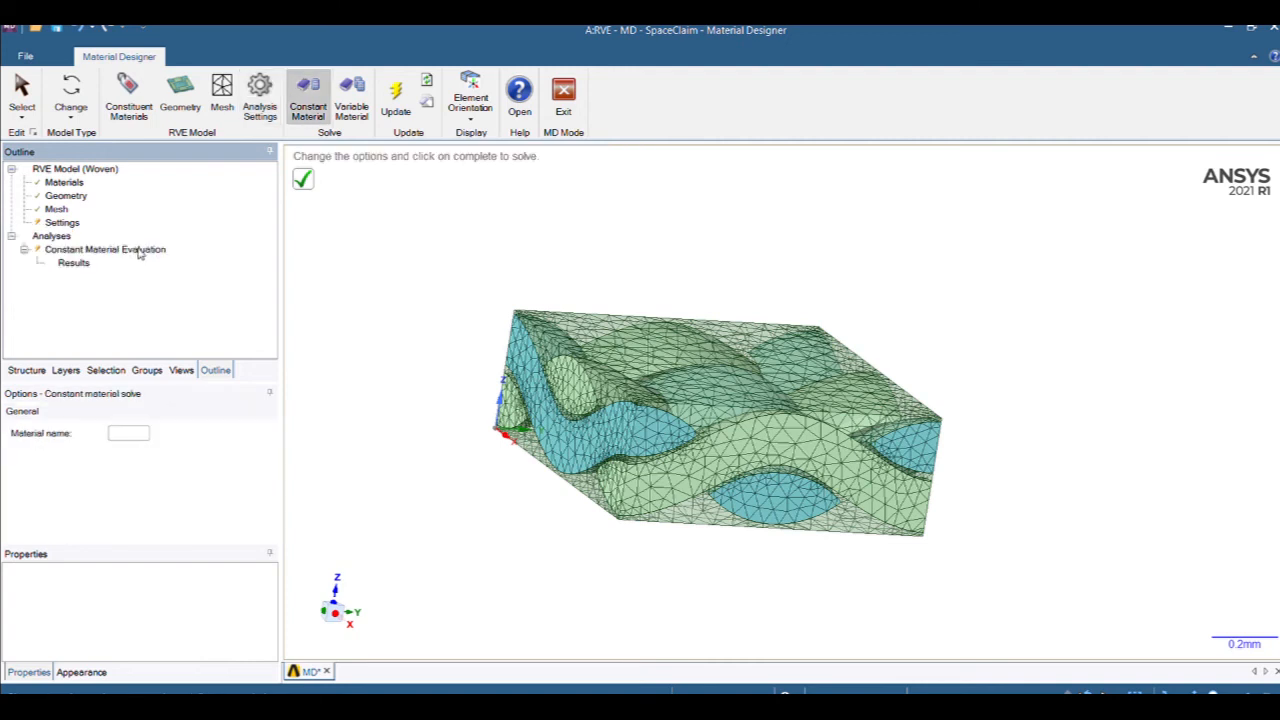
# Solve the evaluation, name the material GFPP, and view its Results table of engineering constants.
pyautogui.click(306, 180)
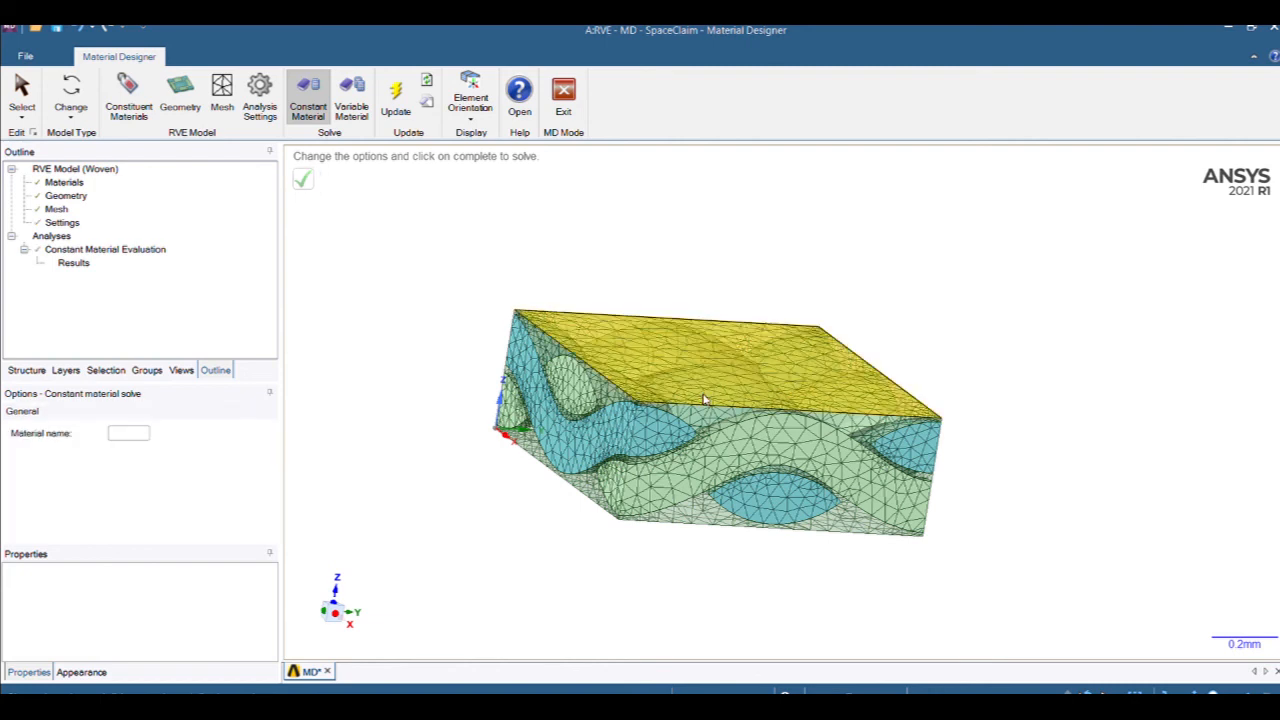
pyautogui.click(138, 434)
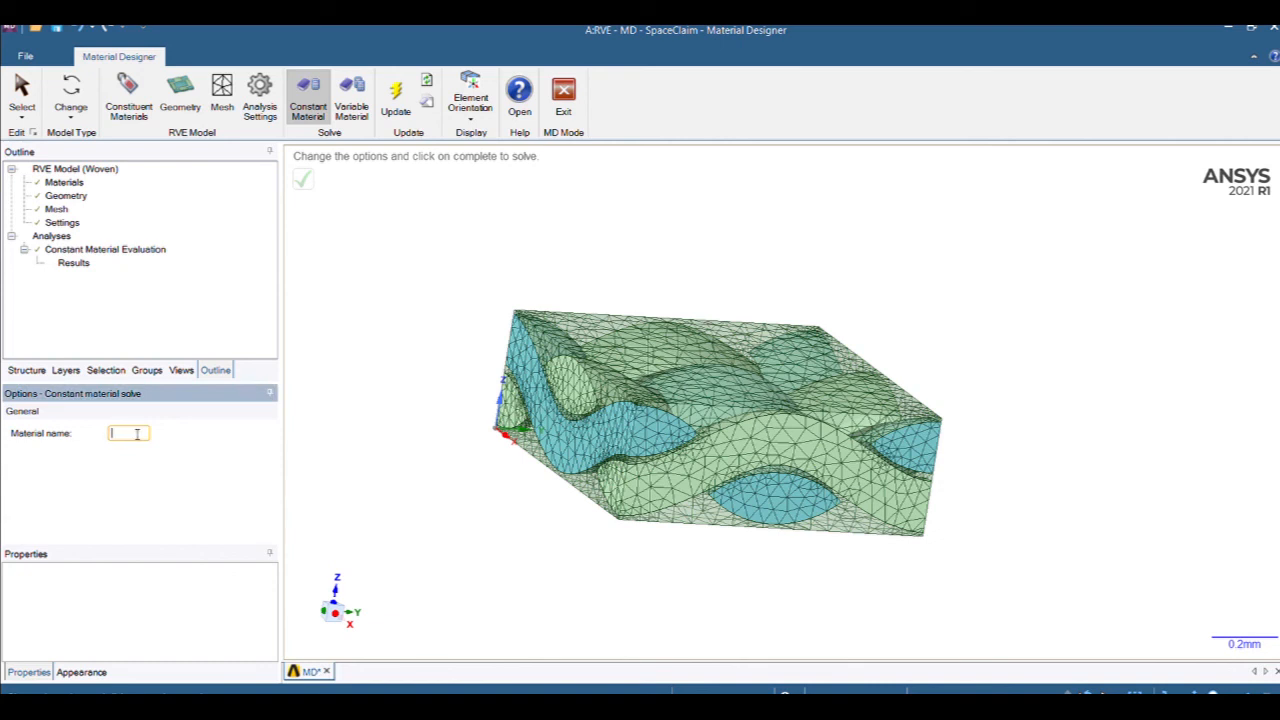
pyautogui.write('GFPP')
pyautogui.press('Return')
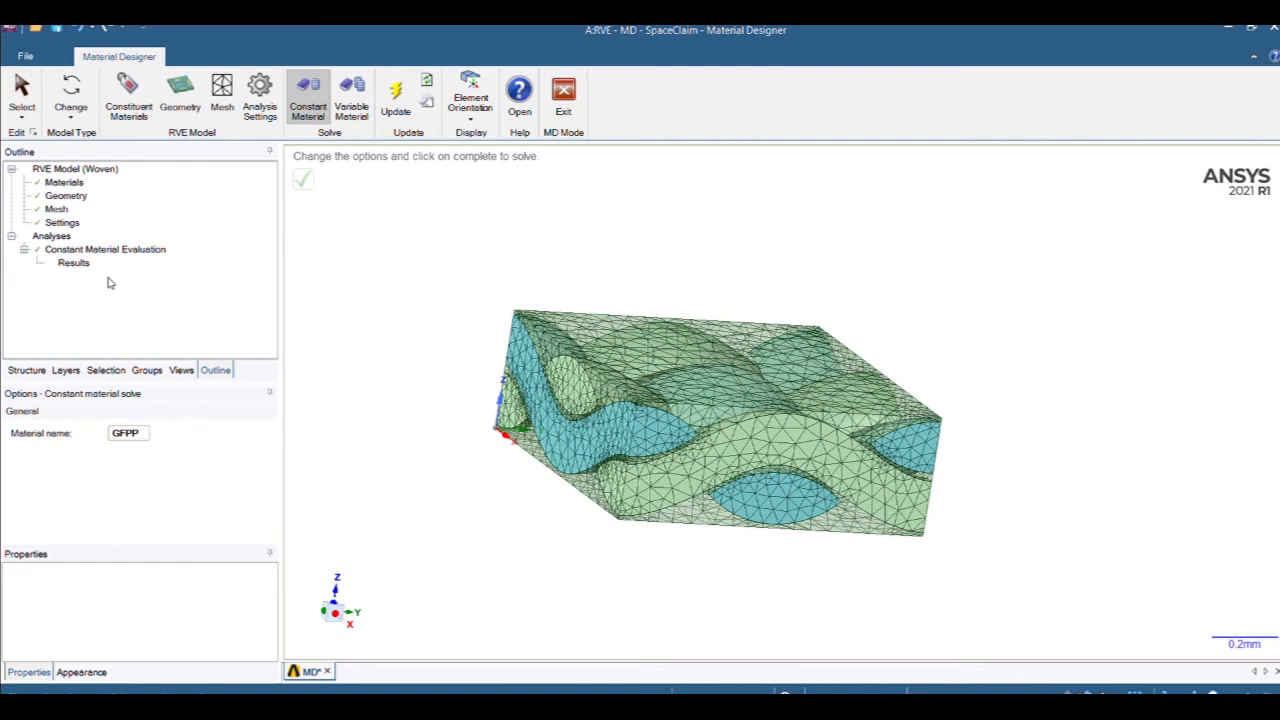
pyautogui.click(73, 263)
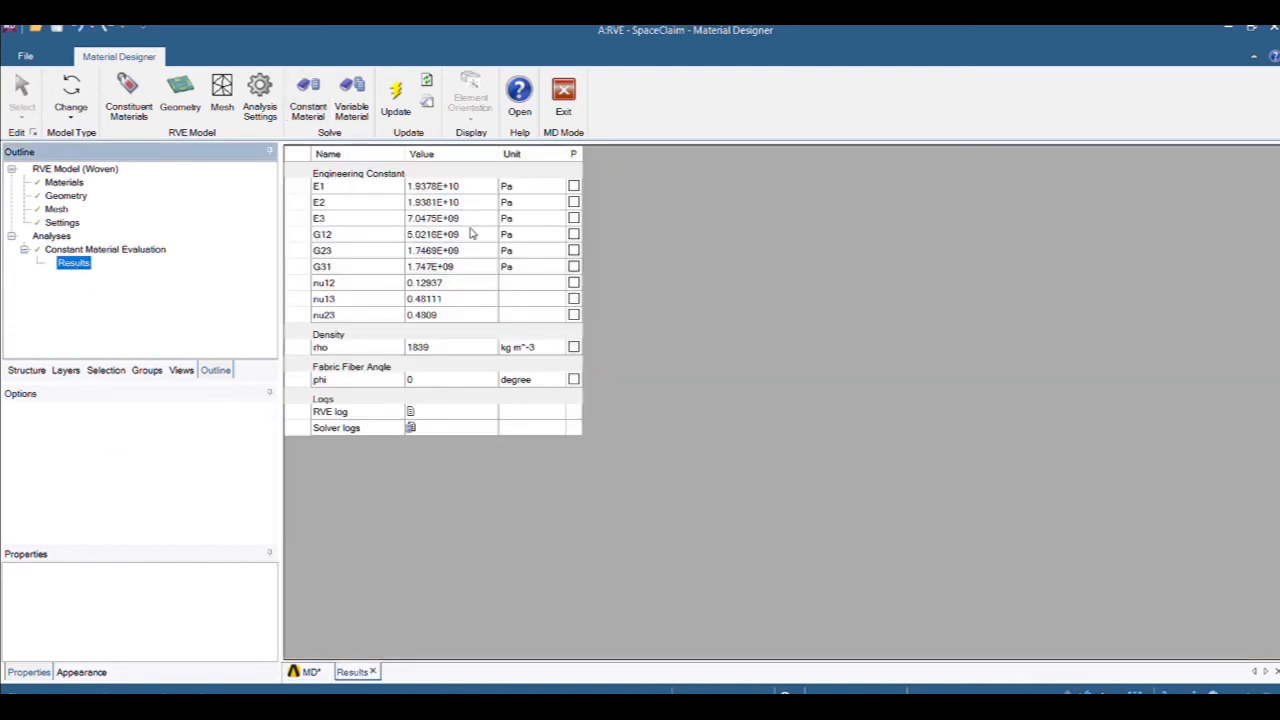